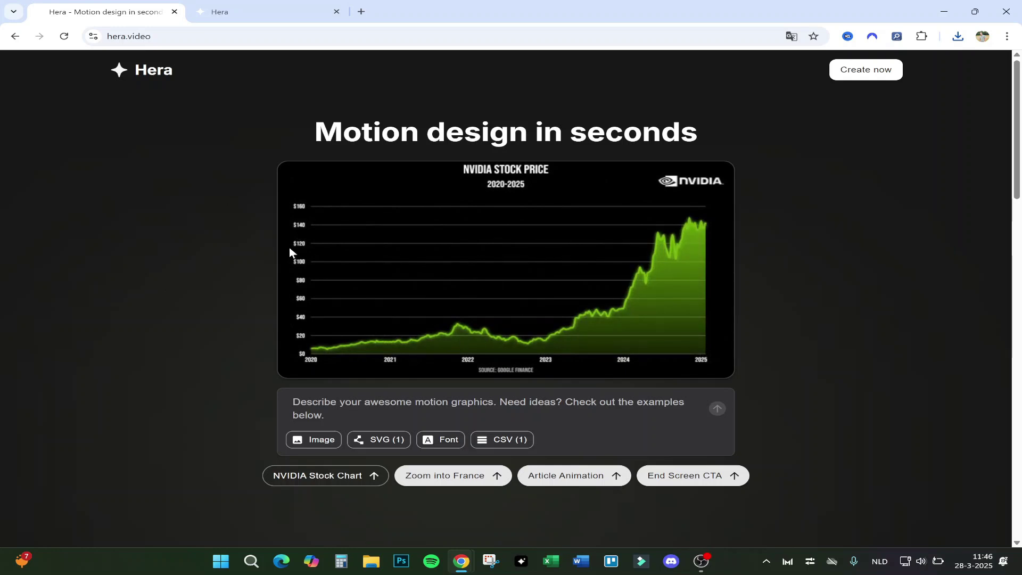
Look through the Hera homepage from the prompt examples and creator reviews to the template showcase, and return to its beginning
{"action": "scroll", "coordinate": [290, 247], "scroll_direction": "down", "scroll_amount": 6}
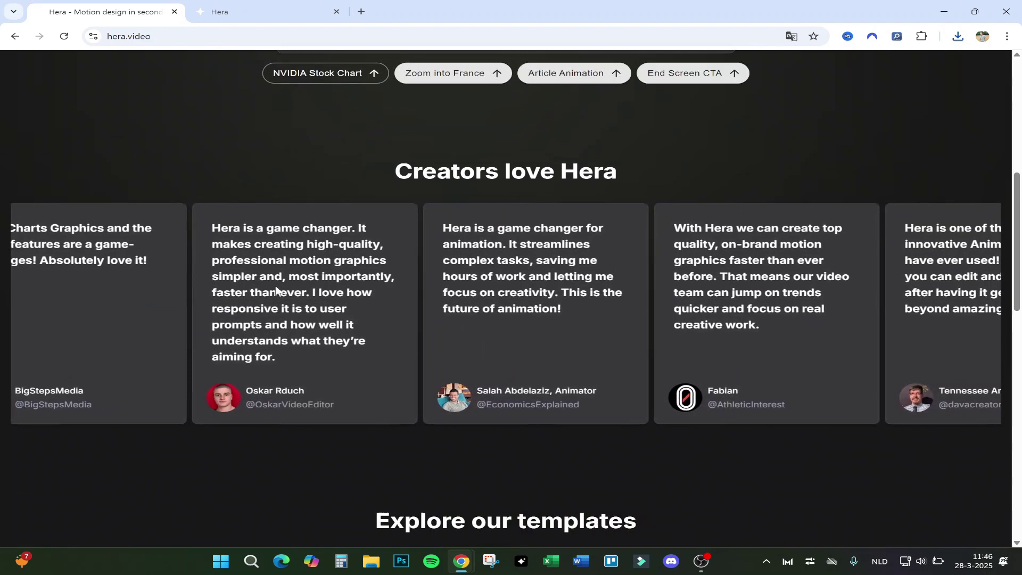
{"action": "scroll", "coordinate": [290, 282], "scroll_direction": "down", "scroll_amount": 6}
{"action": "scroll", "coordinate": [310, 160], "scroll_direction": "up", "scroll_amount": 2}
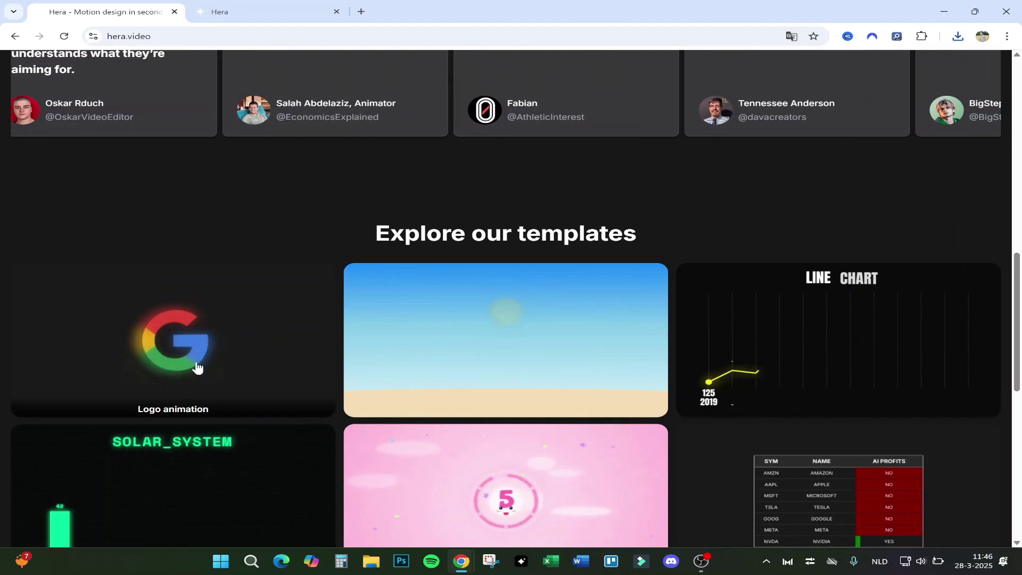
{"action": "scroll", "coordinate": [192, 340], "scroll_direction": "down", "scroll_amount": 3}
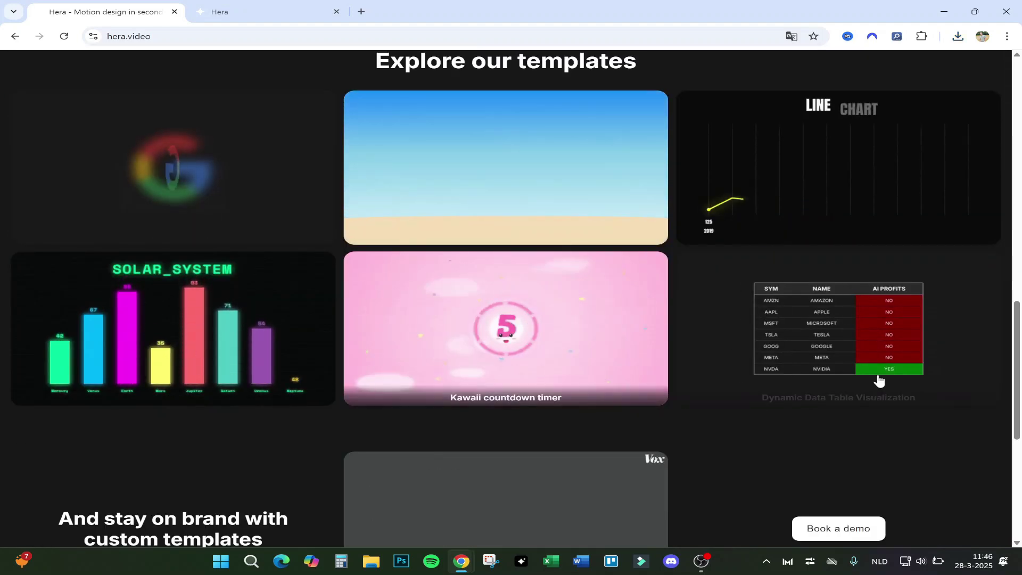
{"action": "scroll", "coordinate": [831, 377], "scroll_direction": "down", "scroll_amount": 3}
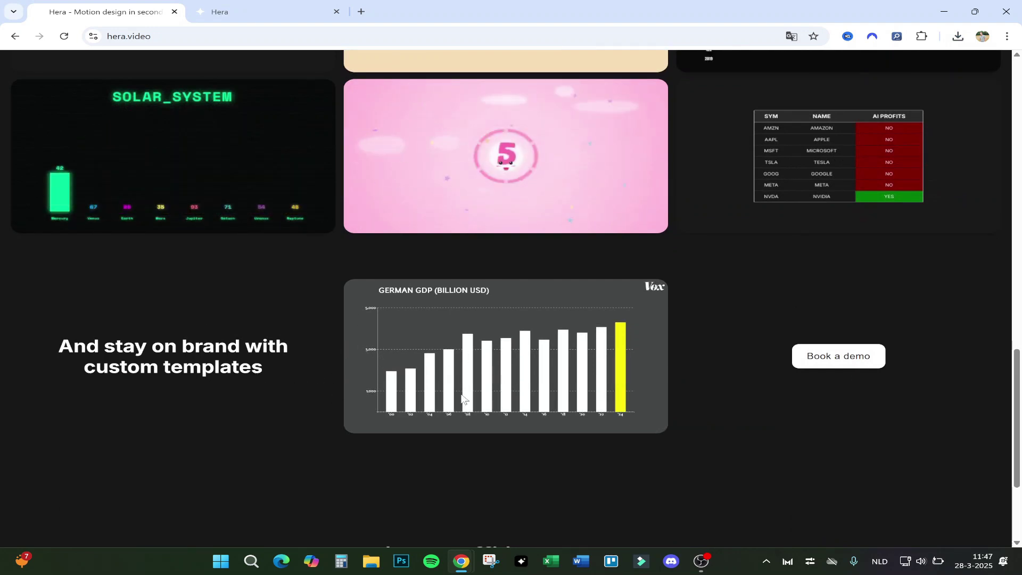
{"action": "key", "text": "Home"}
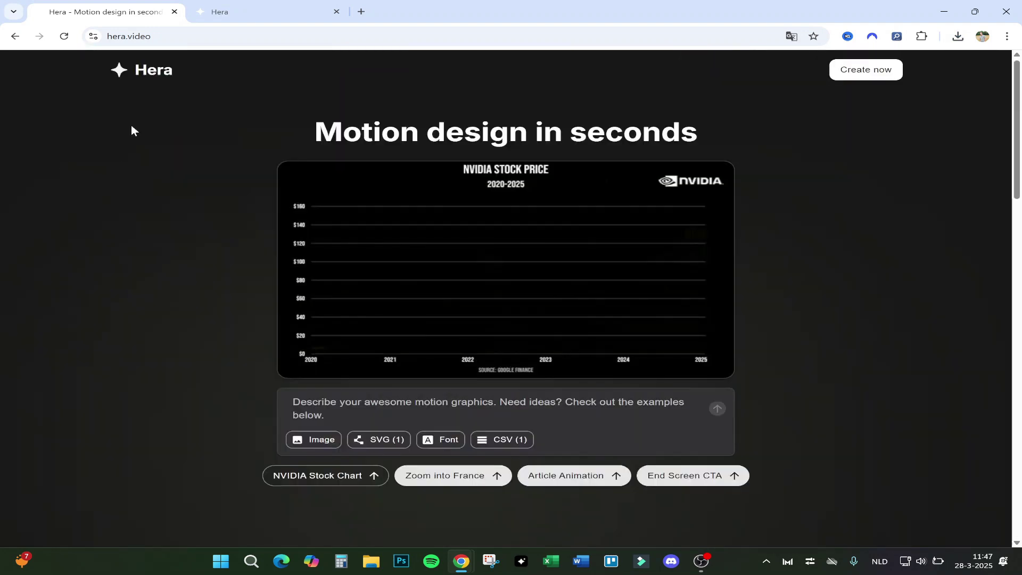
Switch to the open Hera app and look through its Templates, Exports and Brands sections and the dark mode setting
{"action": "left_click", "coordinate": [235, 5]}
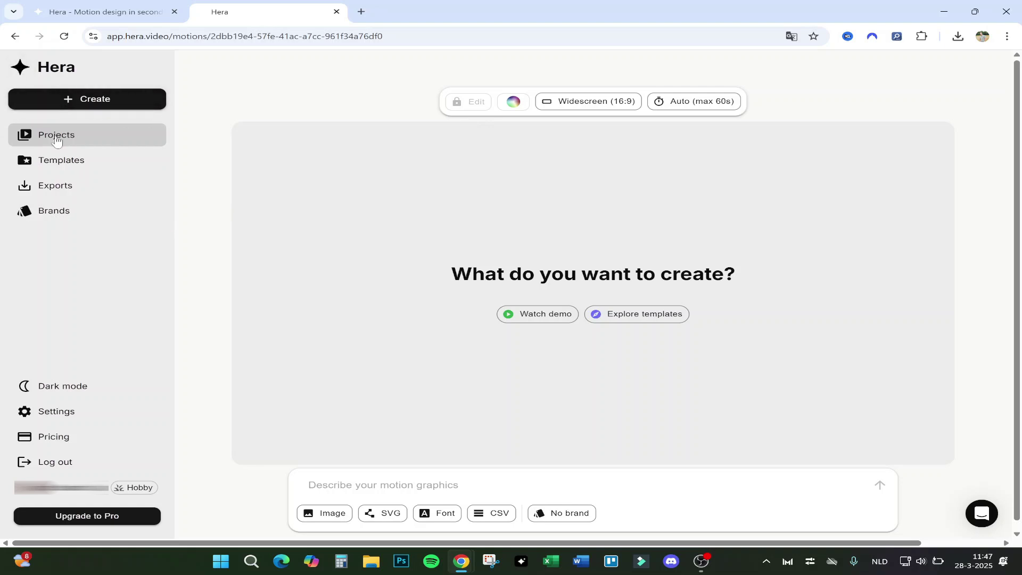
{"action": "left_click", "coordinate": [59, 160]}
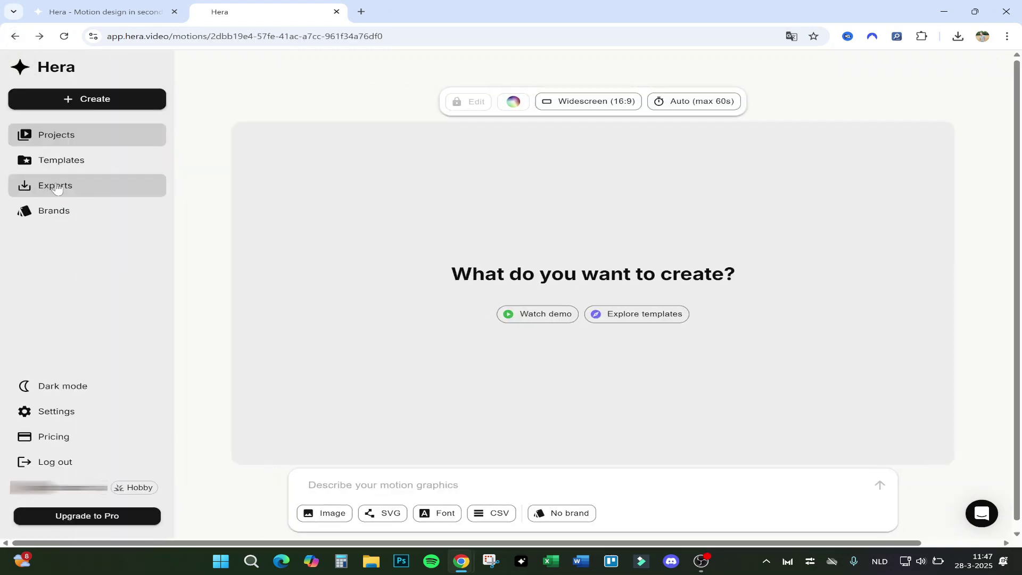
{"action": "left_click", "coordinate": [55, 186]}
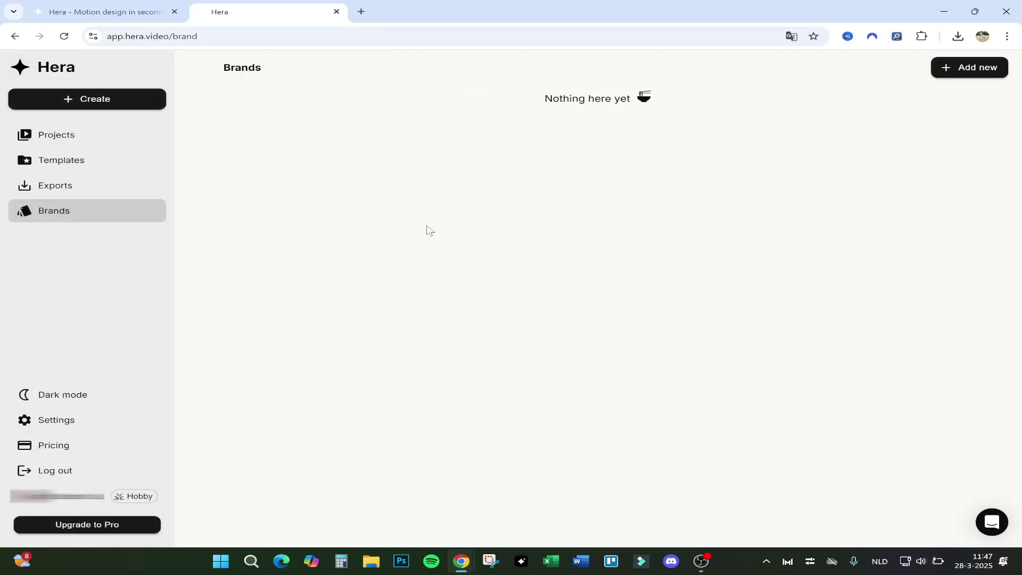
{"action": "left_click", "coordinate": [73, 403]}
{"action": "left_click", "coordinate": [59, 400]}
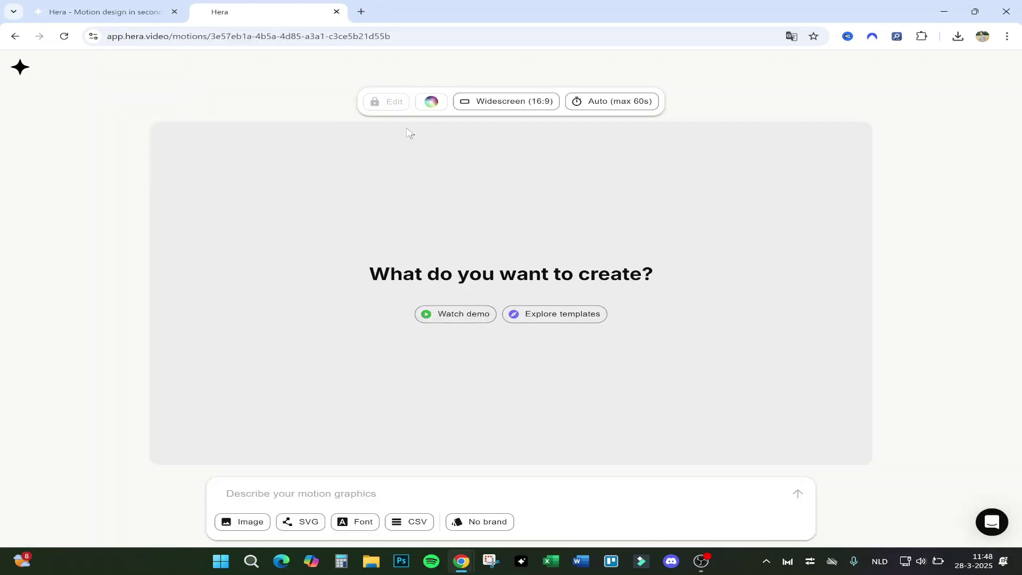
Examine the aspect ratio and duration choices available for a new motion
{"action": "left_click", "coordinate": [483, 99]}
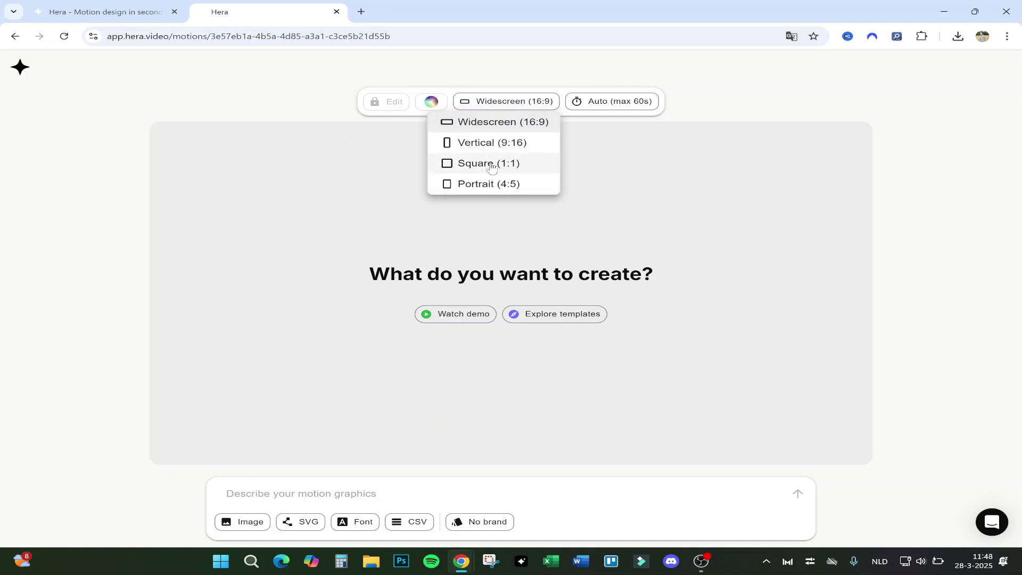
{"action": "left_click", "coordinate": [628, 100]}
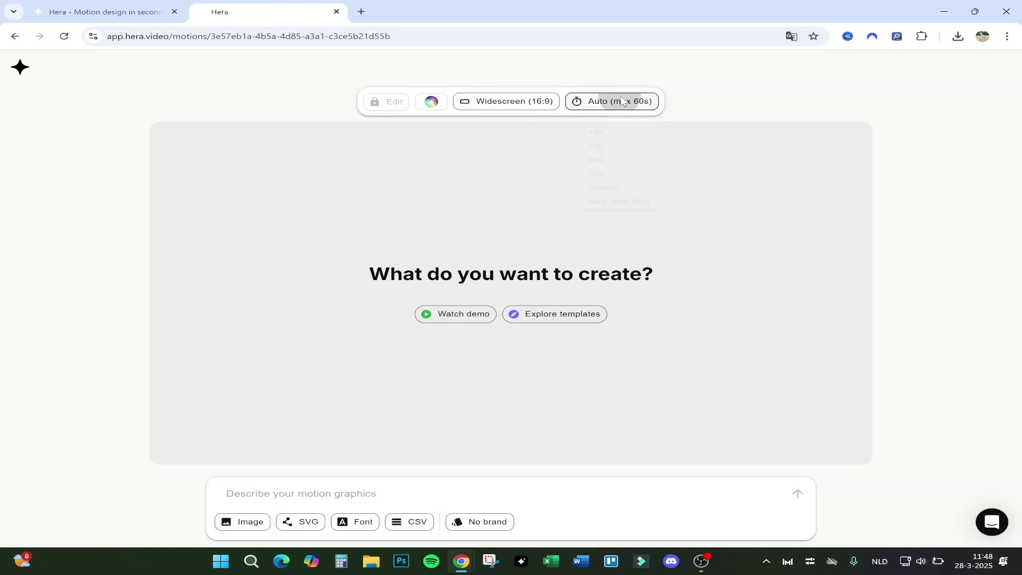
{"action": "left_click", "coordinate": [612, 101]}
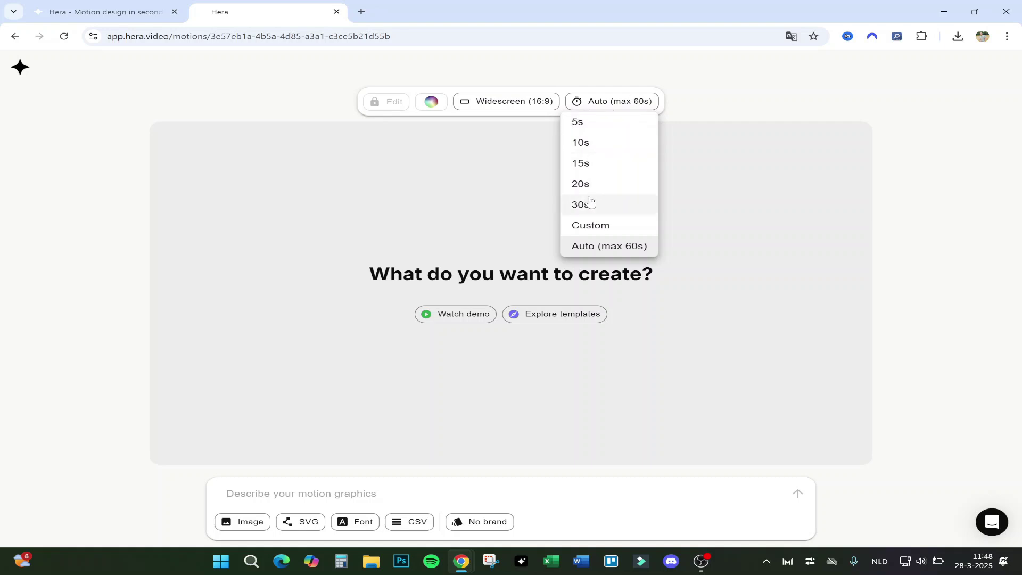
{"action": "left_click", "coordinate": [574, 228]}
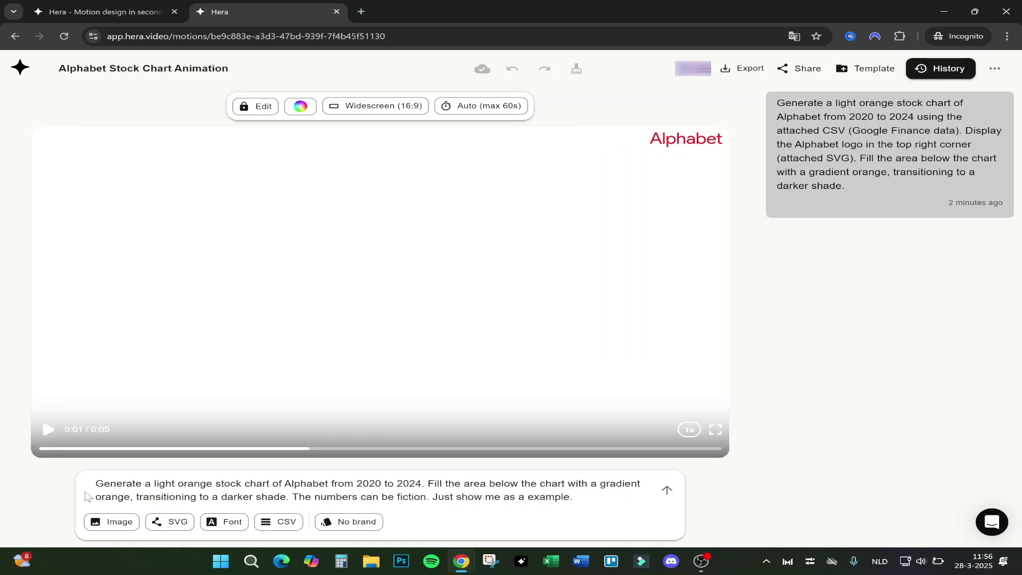
Submit the prompt for a light orange Alphabet stock chart from 2020 to 2024 with a gradient orange fill and fictional numbers
{"action": "left_click_drag", "start_coordinate": [131, 497], "coordinate": [282, 497]}
{"action": "left_click", "coordinate": [282, 497]}
{"action": "left_click", "coordinate": [445, 497]}
{"action": "key", "text": "Return"}
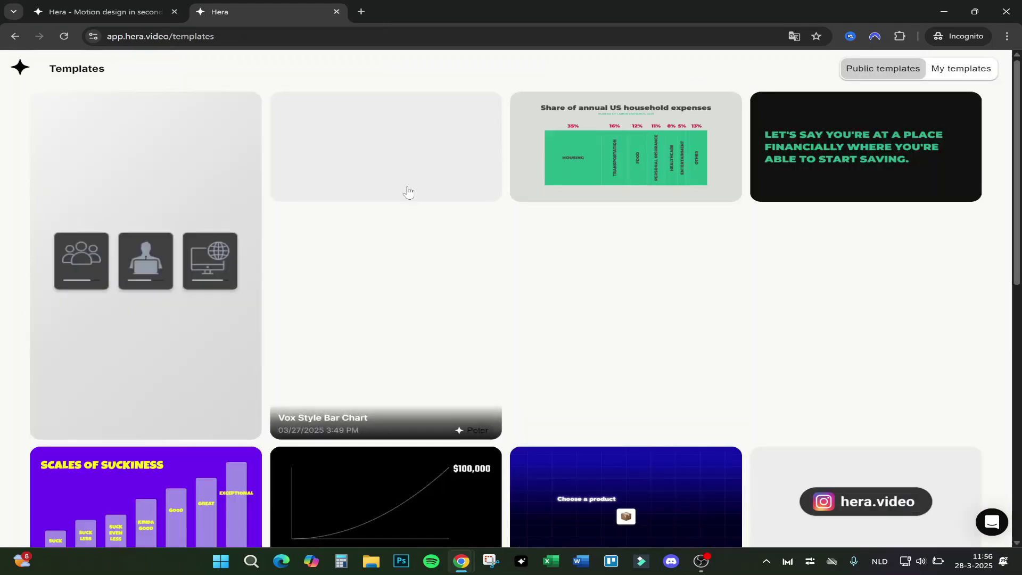
Open a template from the public template gallery to examine it
{"action": "left_click", "coordinate": [458, 146]}
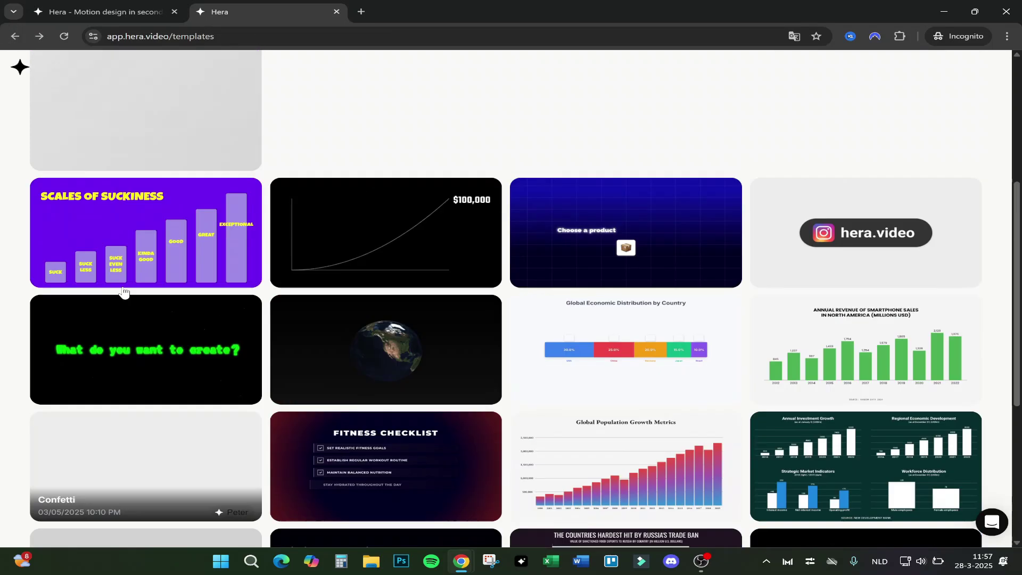
Create a new motion from a prompt for a beach background with a logo popping up mid-screen and transitions with people walking on the beach
{"action": "mouse_move", "coordinate": [125, 147]}
{"action": "left_click", "coordinate": [114, 98]}
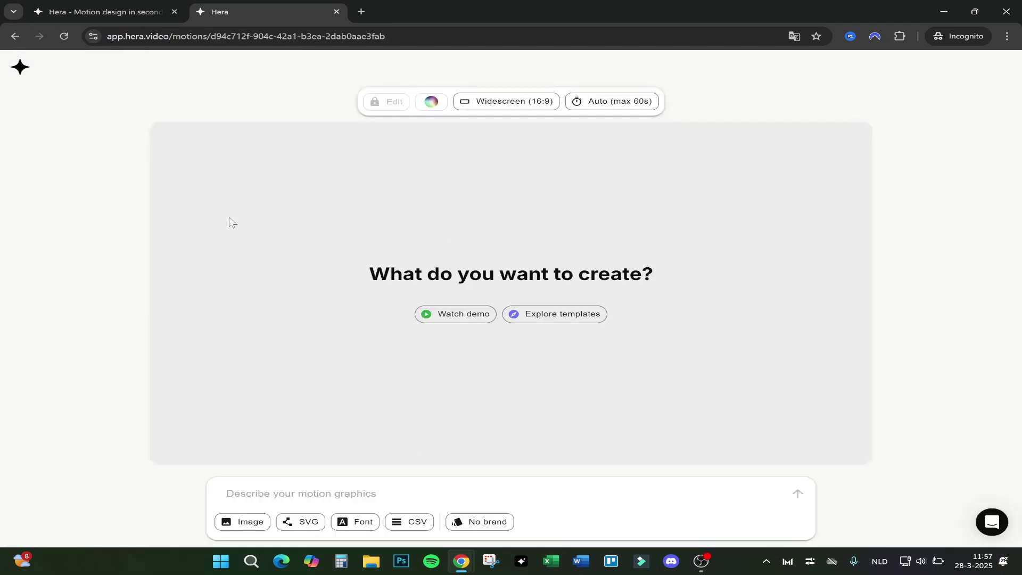
{"action": "type", "text": "Create a nice background beach where a logo made by you pops up in the middle of the screen. Add some transitions with people walking on the beach."}
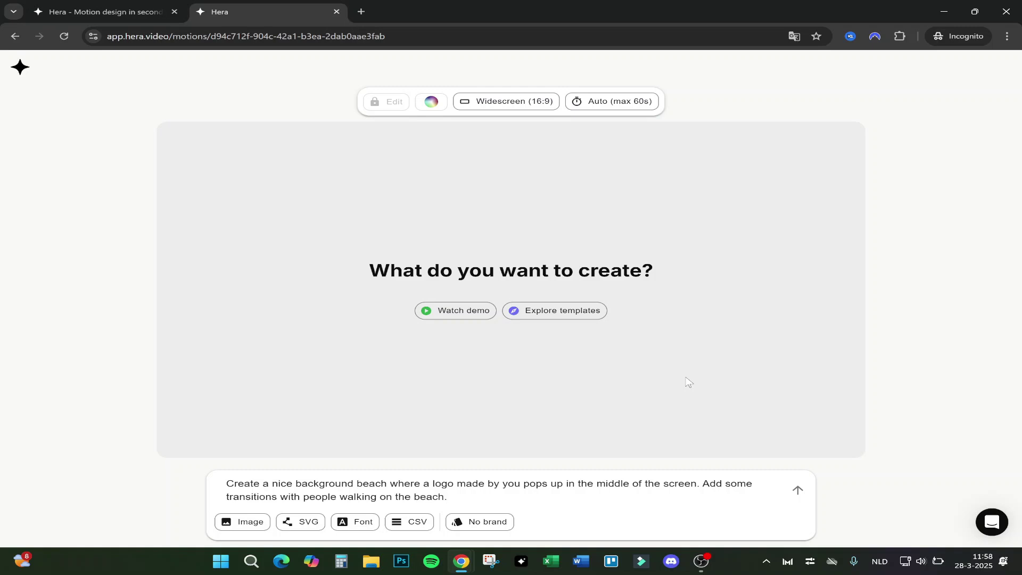
{"action": "key", "text": "Return"}
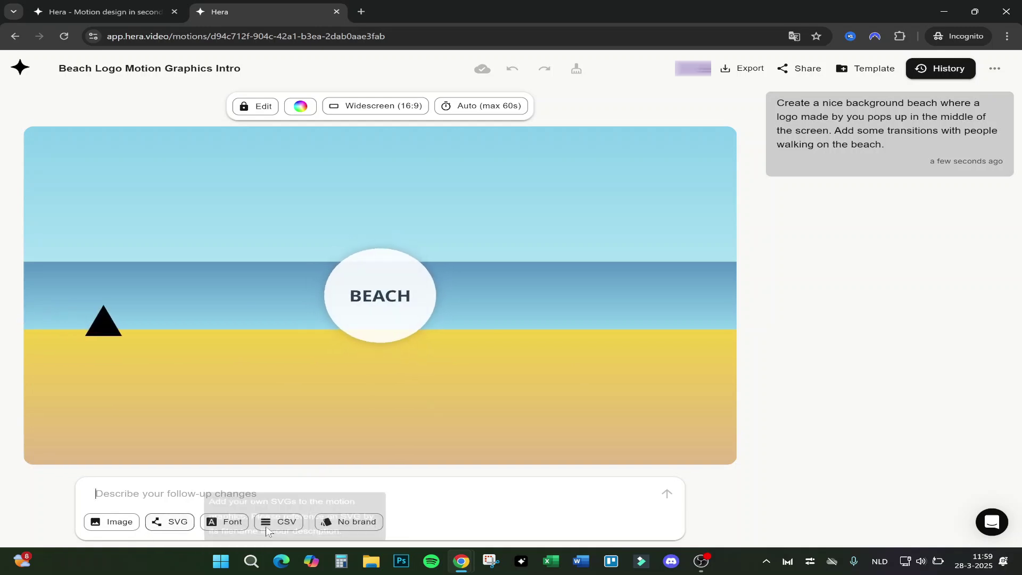
Attach the Alphabet SVG and submit the follow-up change "Make the svg the logo"
{"action": "left_click", "coordinate": [105, 524]}
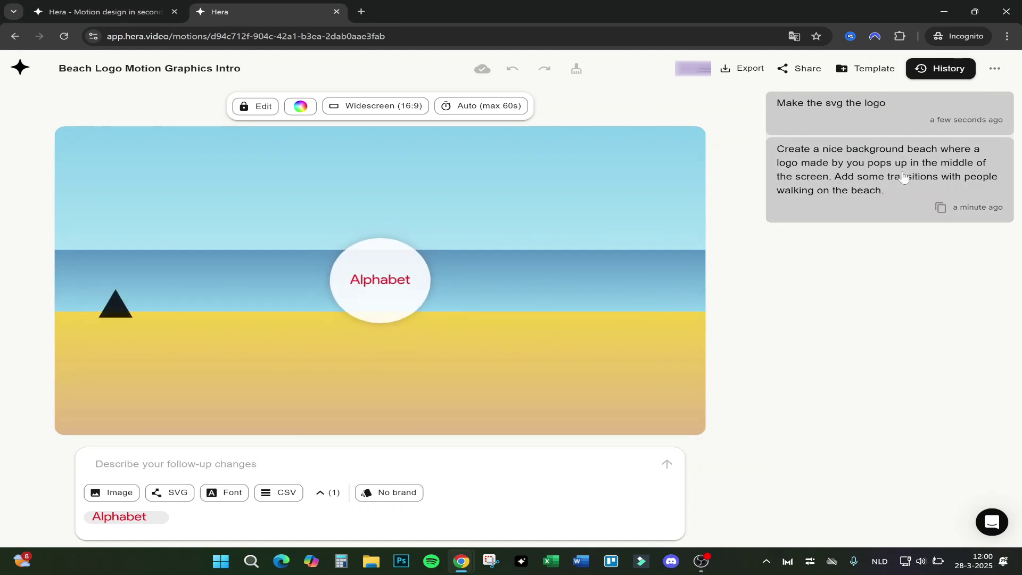
Play the beach motion preview at 2.0x speed and restore the playback speed to 1.0x
{"action": "mouse_move", "coordinate": [324, 321]}
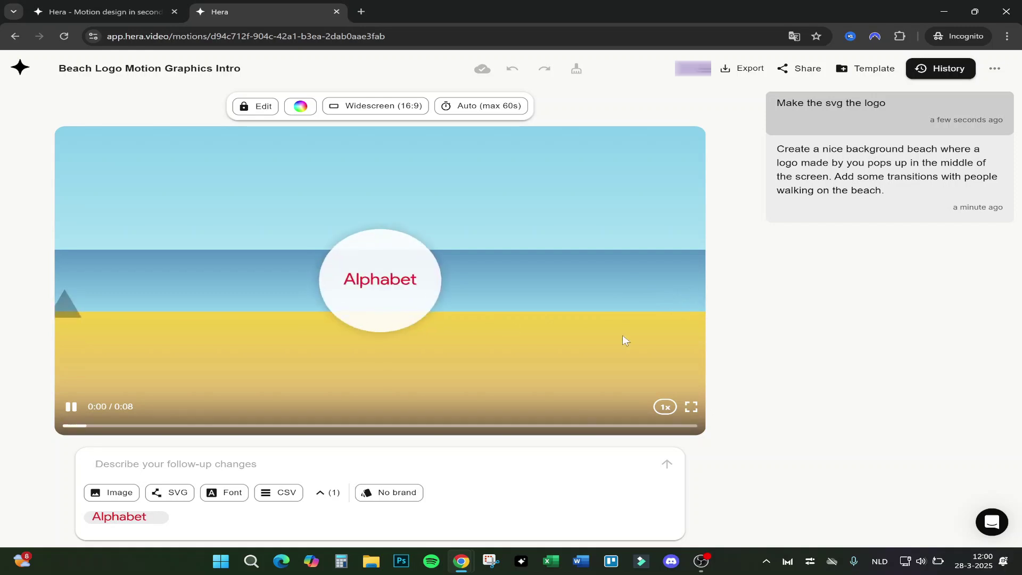
{"action": "left_click", "coordinate": [668, 409]}
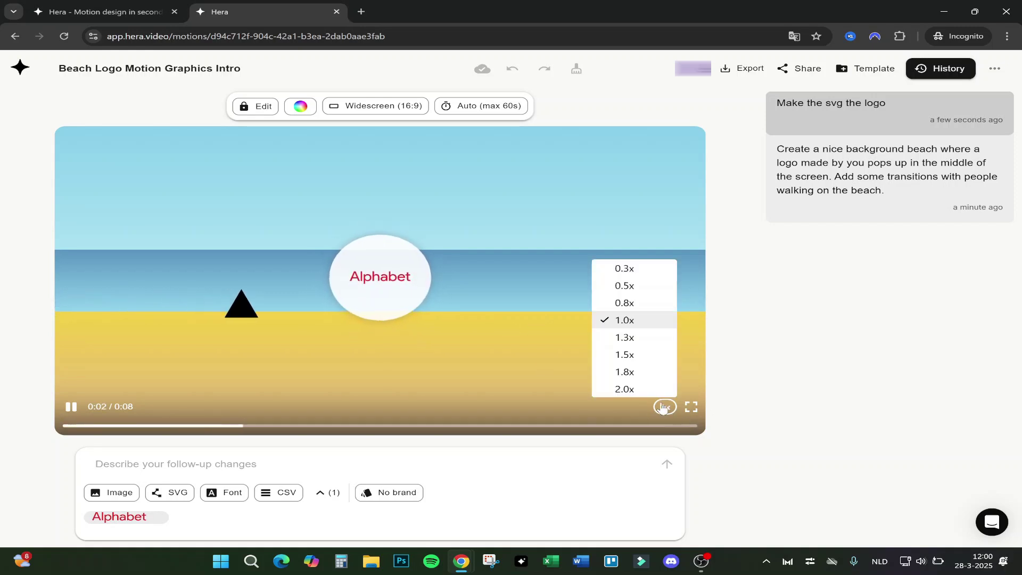
{"action": "left_click", "coordinate": [625, 389]}
{"action": "left_click", "coordinate": [665, 408]}
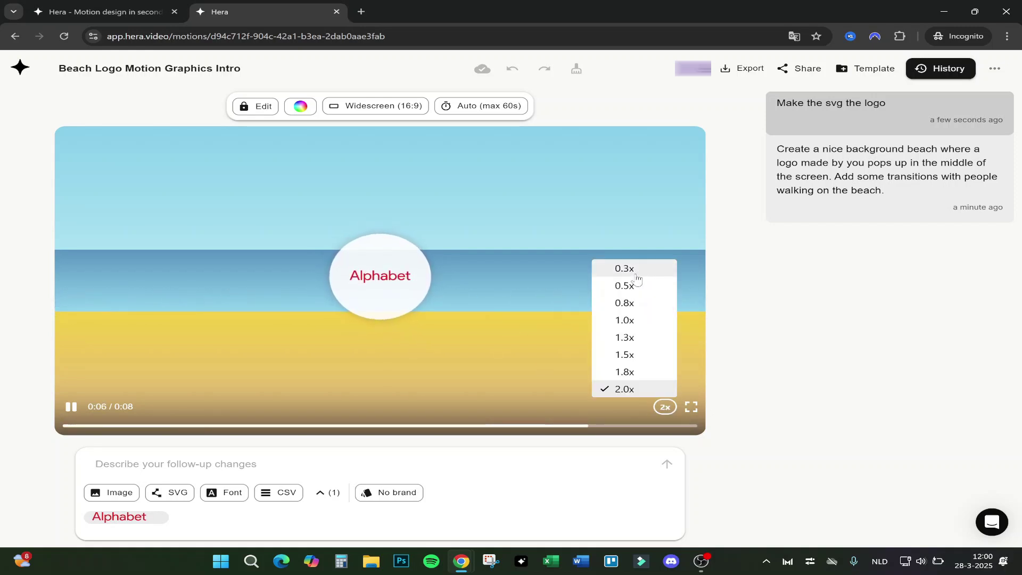
{"action": "left_click", "coordinate": [626, 320]}
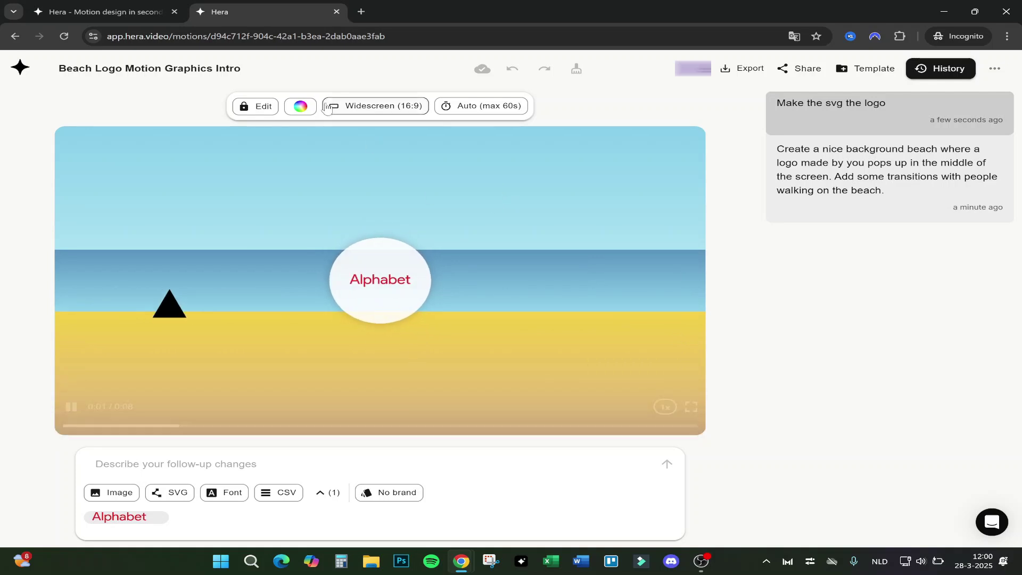
Examine the background color, aspect ratio and duration options of the beach motion
{"action": "left_click", "coordinate": [301, 107]}
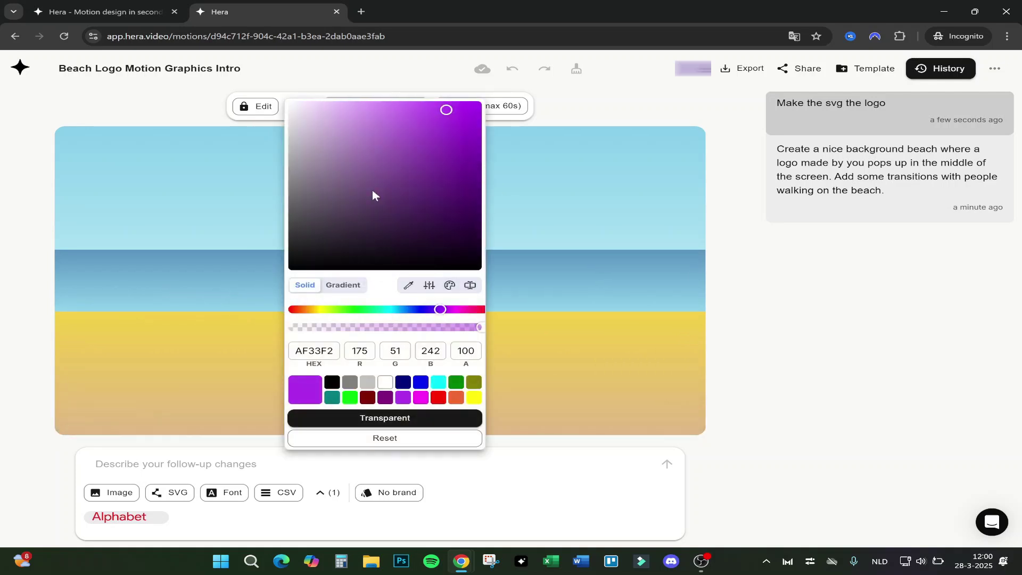
{"action": "left_click", "coordinate": [569, 110]}
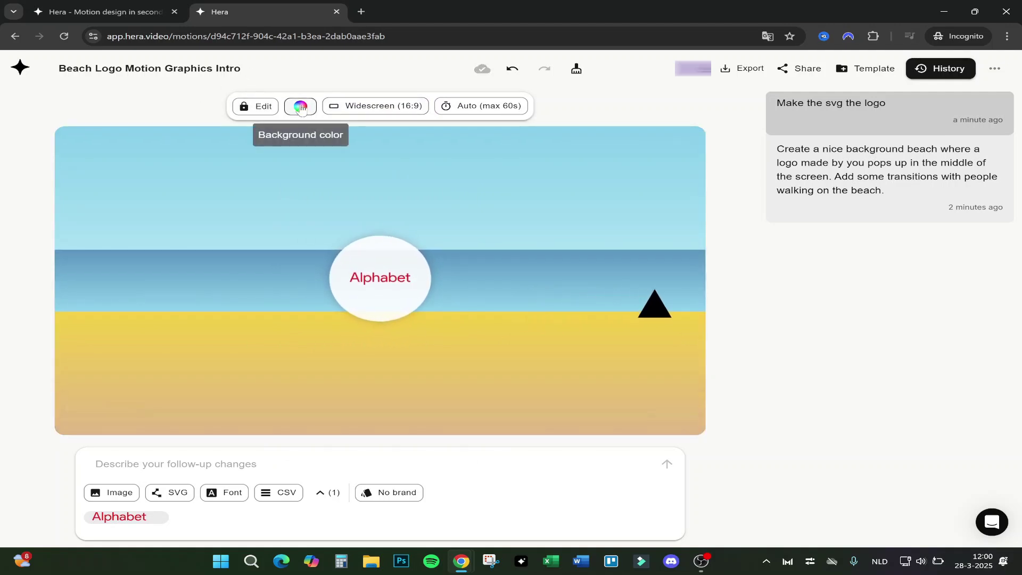
{"action": "left_click", "coordinate": [383, 106]}
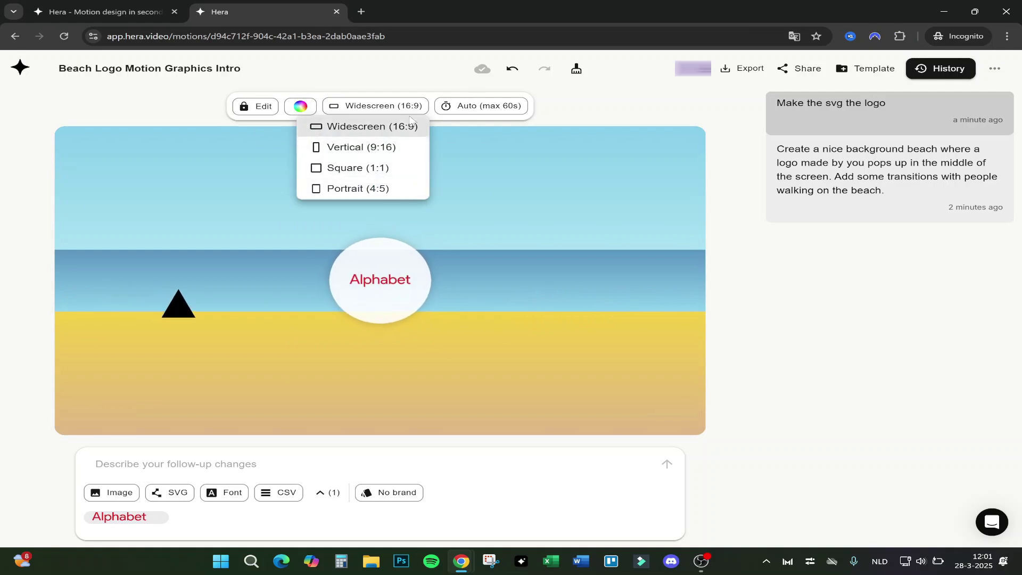
{"action": "left_click", "coordinate": [486, 107]}
{"action": "left_click", "coordinate": [485, 106]}
{"action": "left_click", "coordinate": [520, 202]}
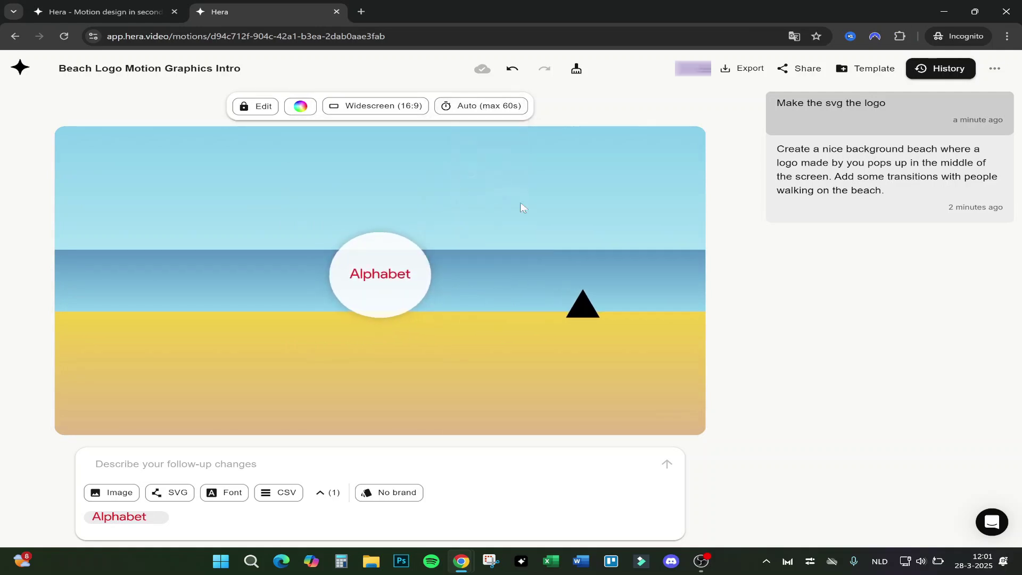
Set the beach motion's background color to white
{"action": "left_click", "coordinate": [300, 106]}
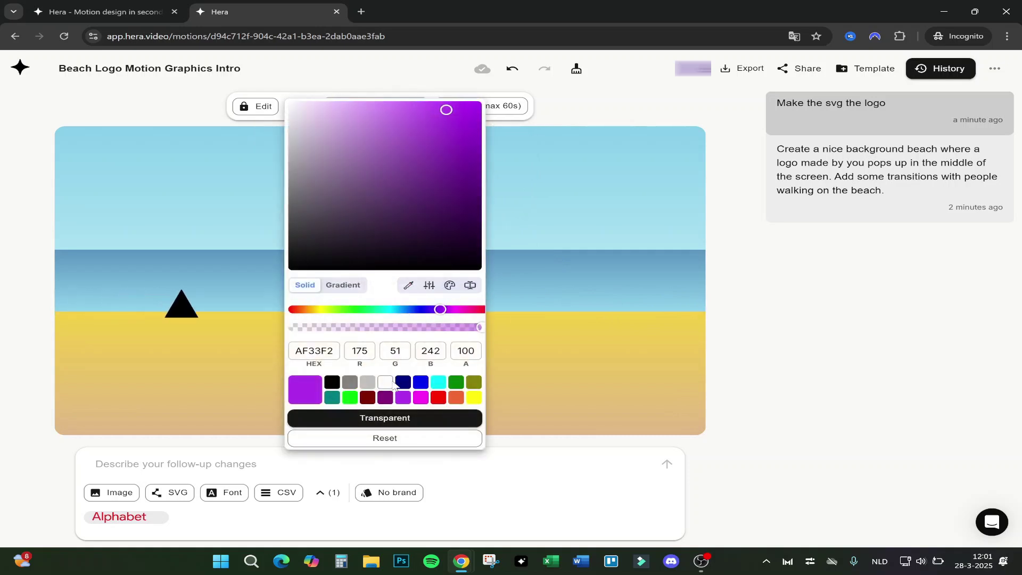
{"action": "left_click", "coordinate": [386, 382]}
{"action": "left_click", "coordinate": [616, 87]}
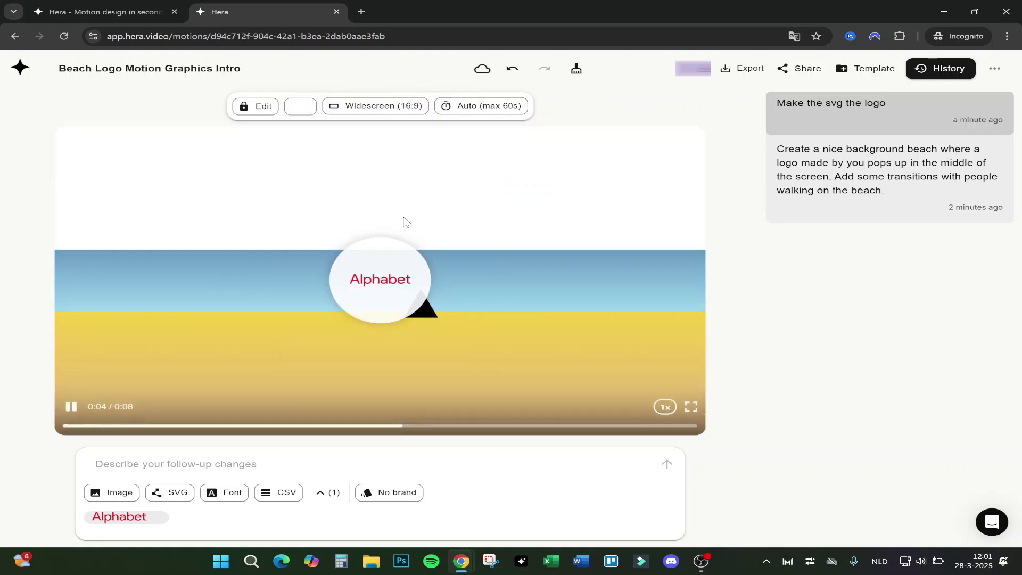
Set the beach motion's background color to the dark red swatch, hex 800000
{"action": "left_click", "coordinate": [307, 102]}
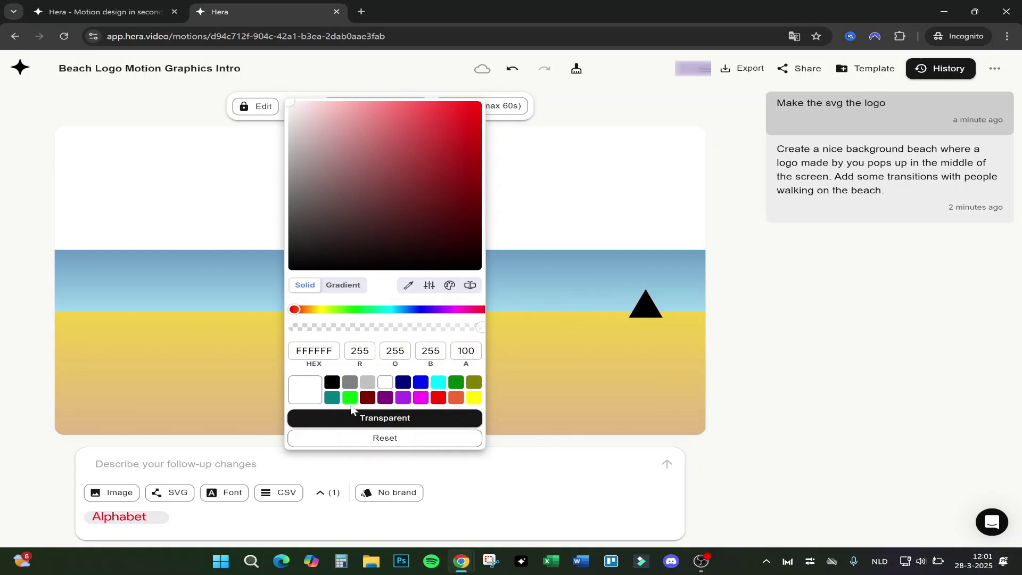
{"action": "left_click", "coordinate": [333, 397]}
{"action": "left_click", "coordinate": [367, 397]}
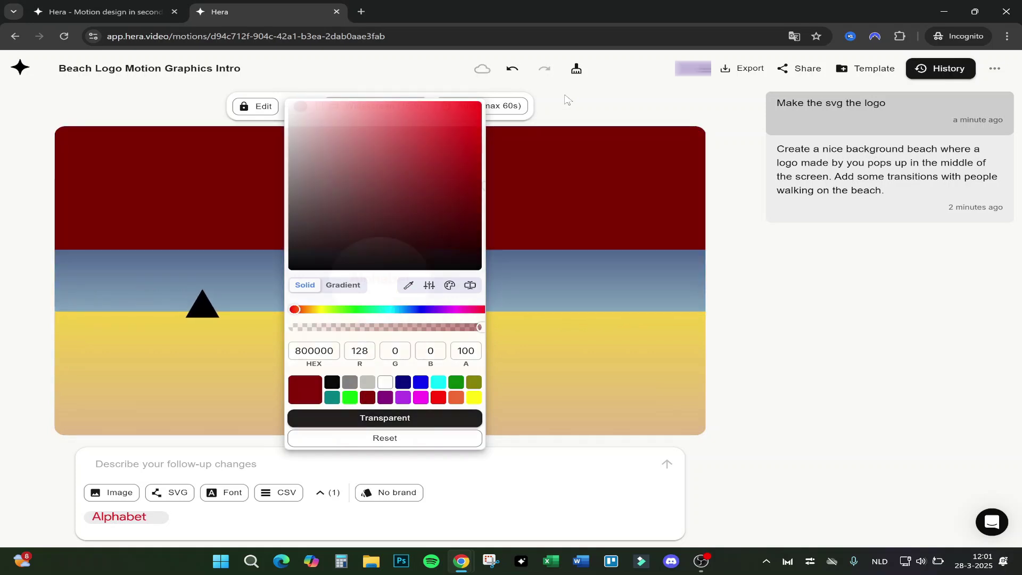
{"action": "left_click", "coordinate": [496, 167]}
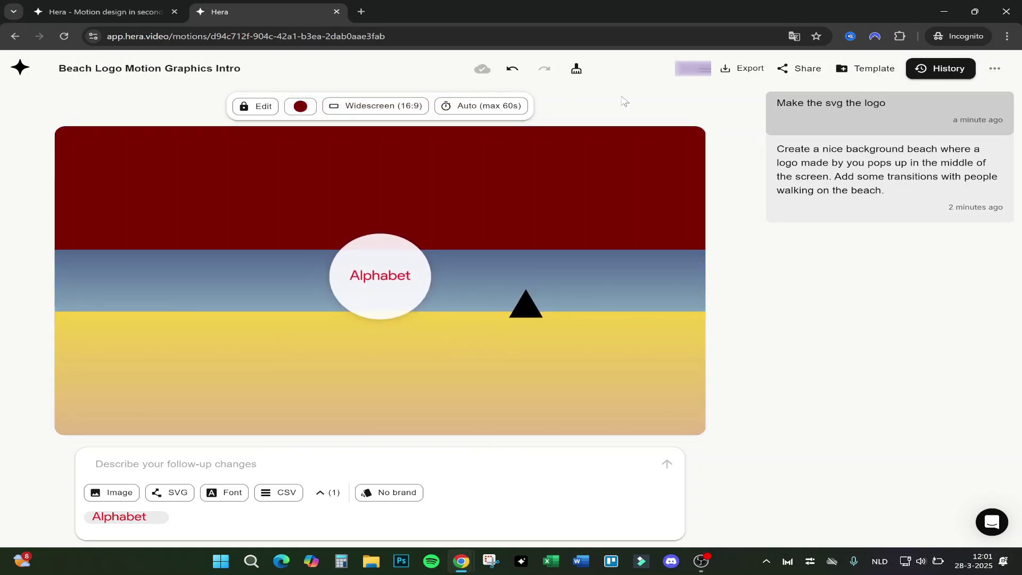
Export the beach motion as a 360p MP4 video at 30 fps
{"action": "left_click", "coordinate": [744, 68]}
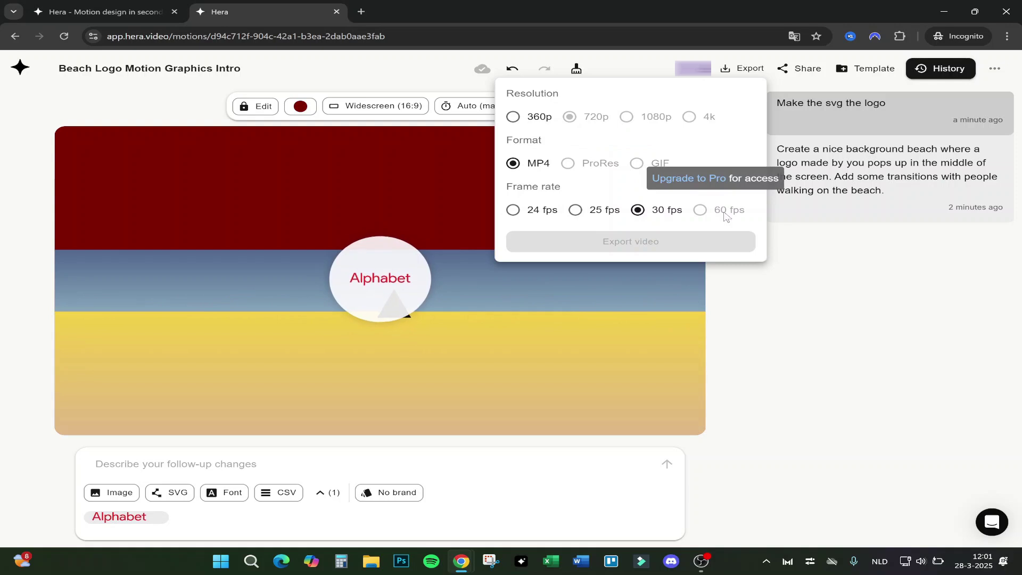
{"action": "left_click", "coordinate": [513, 116]}
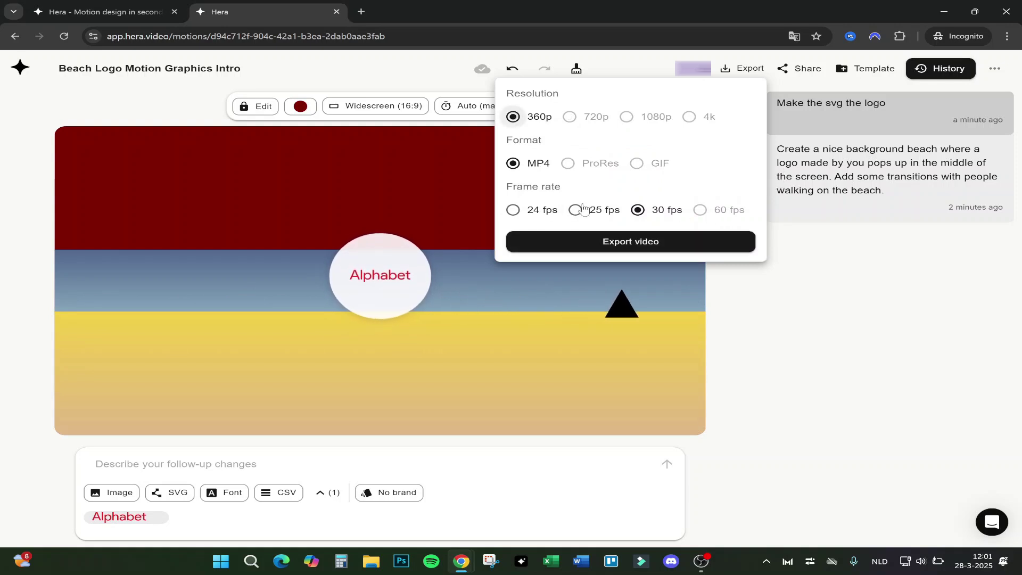
{"action": "left_click", "coordinate": [612, 240]}
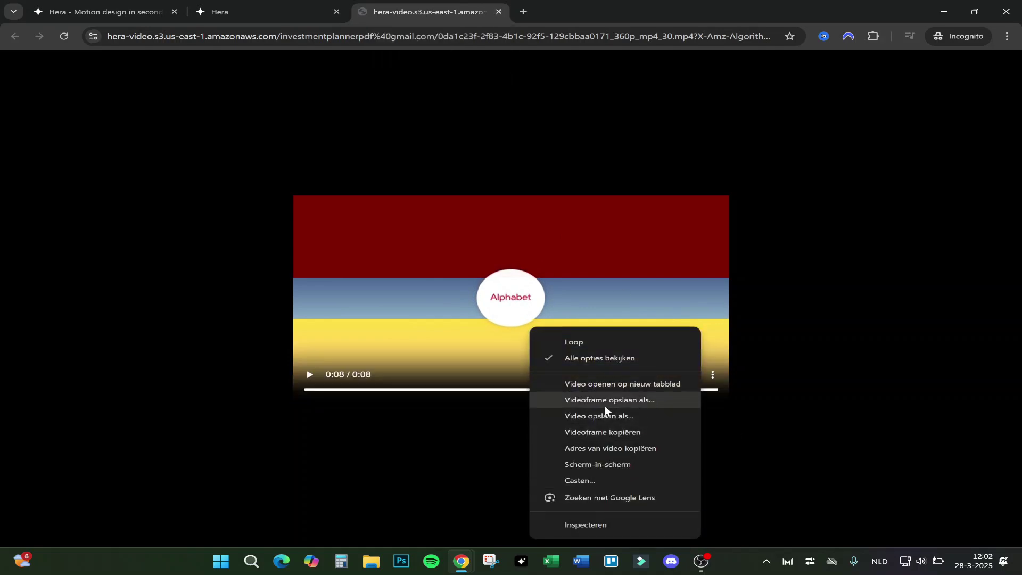
Save the exported beach video to the computer and copy the beach motion's share link in Hera
{"action": "left_click", "coordinate": [634, 416]}
{"action": "left_click", "coordinate": [314, 12]}
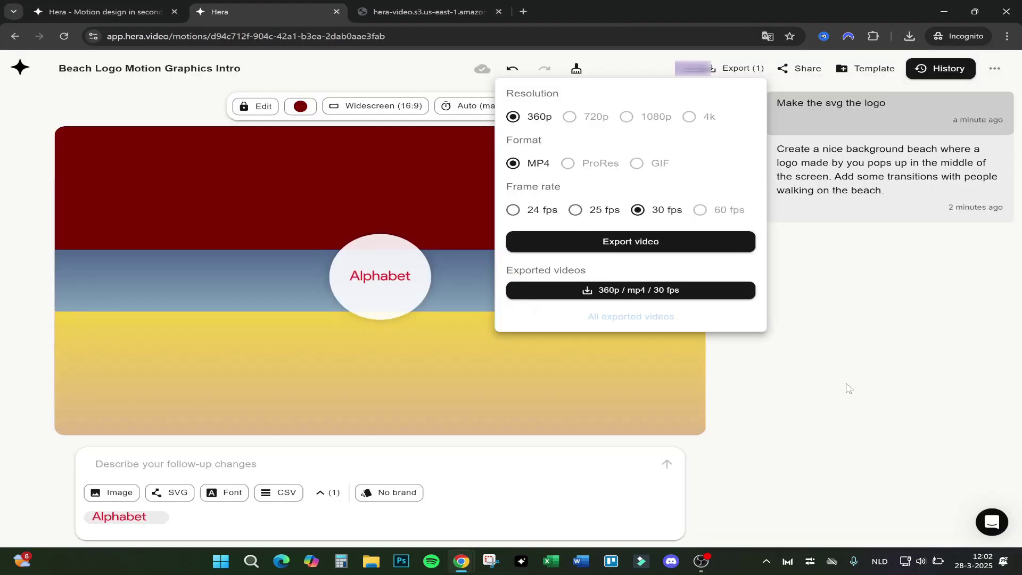
{"action": "left_click", "coordinate": [800, 70]}
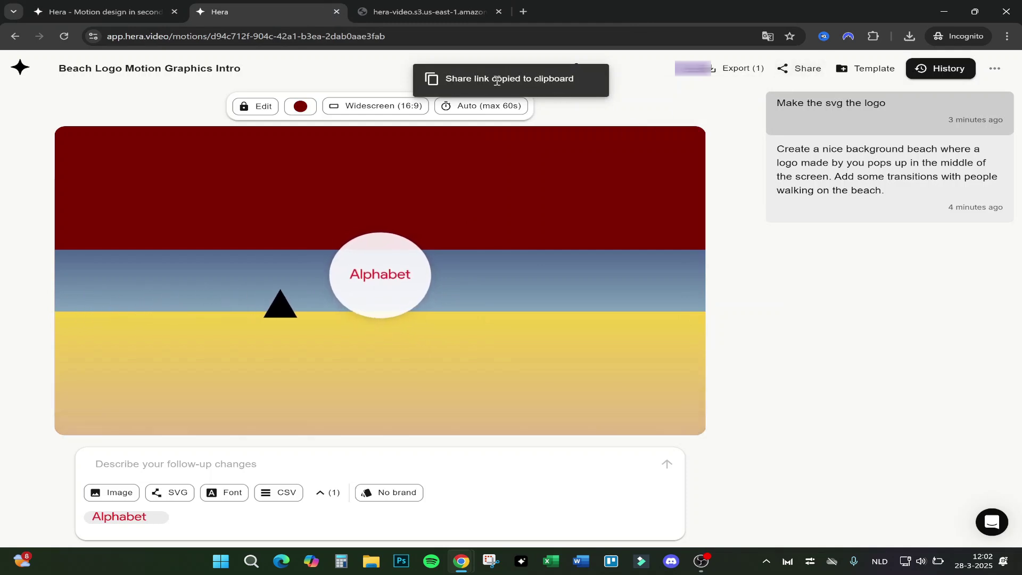
Examine the form for saving the beach motion as a template and the refresh and delete options for its revisions
{"action": "left_click", "coordinate": [849, 77]}
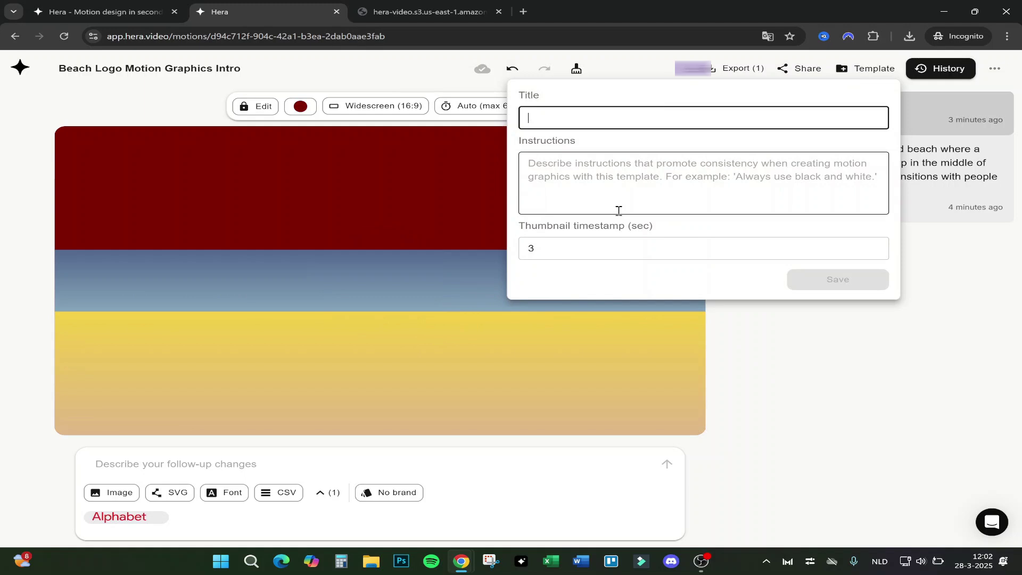
{"action": "left_click", "coordinate": [910, 389]}
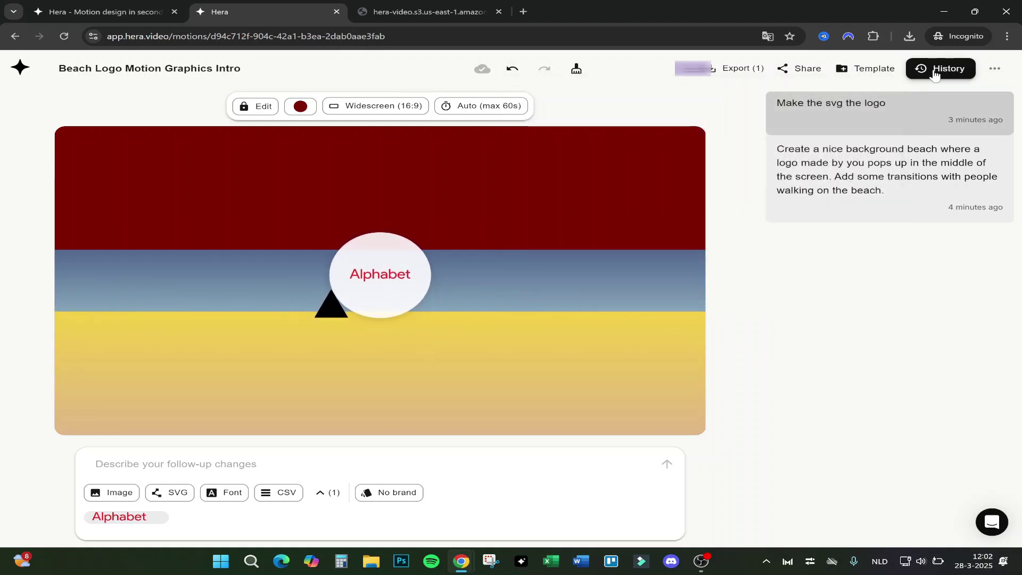
{"action": "left_click", "coordinate": [991, 69]}
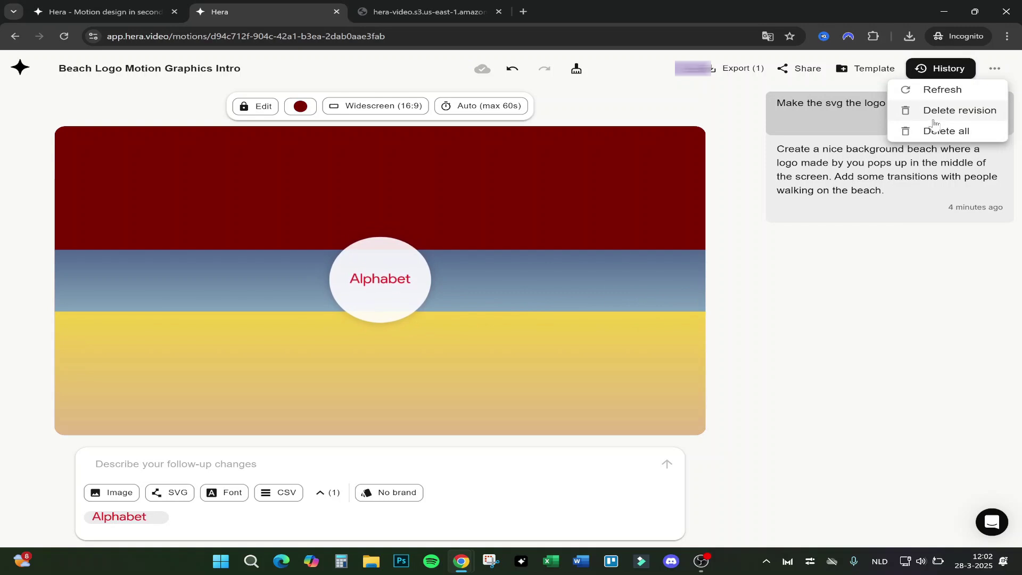
{"action": "left_click", "coordinate": [807, 122]}
View the original beach prompt's revision in the history and return to the "Make the svg the logo" revision
{"action": "left_click", "coordinate": [780, 153]}
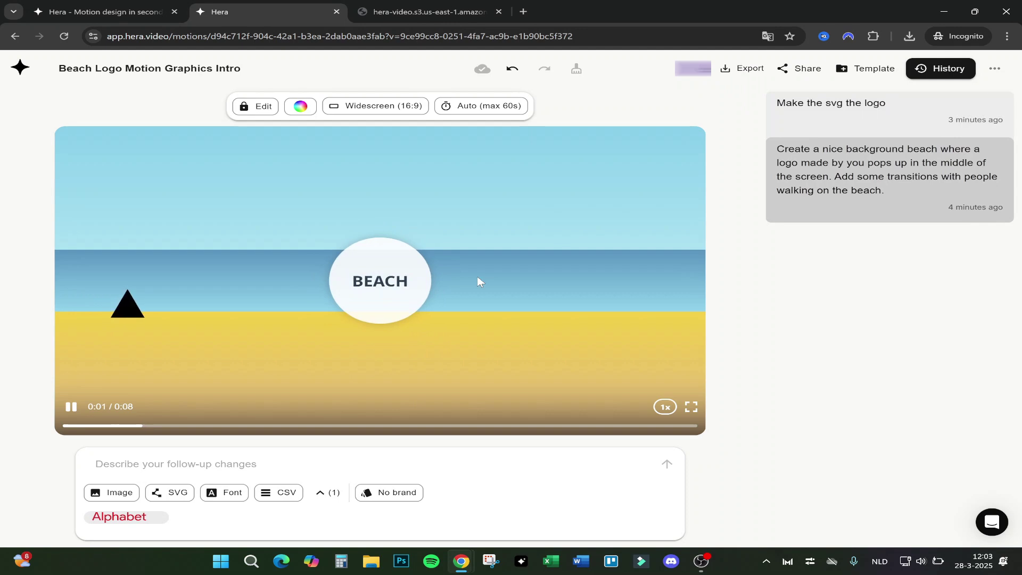
{"action": "left_click", "coordinate": [890, 126]}
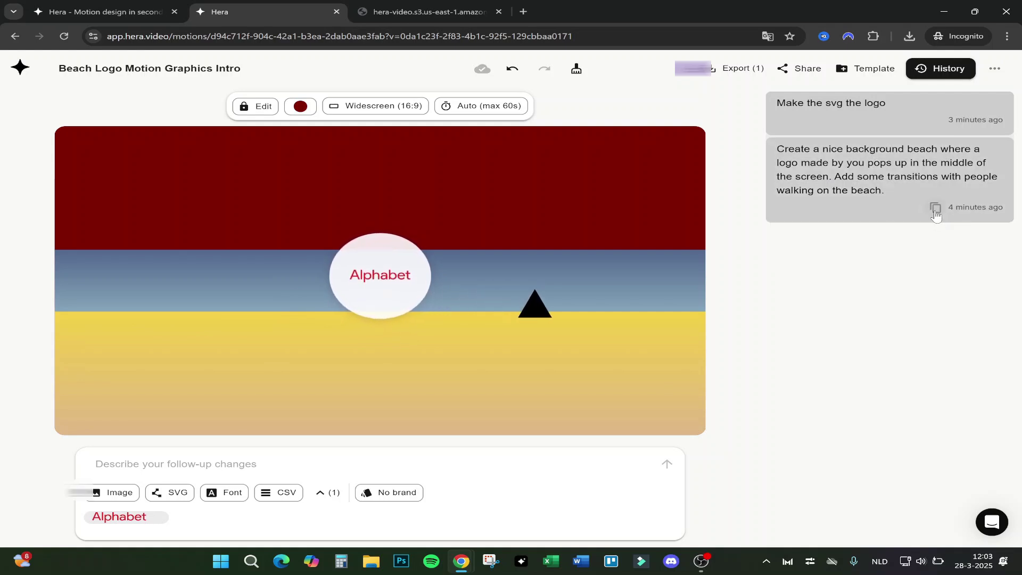
Clear the dark red background edit from the beach motion, then try the orange background swatch and clear that edit as well
{"action": "left_click", "coordinate": [576, 69]}
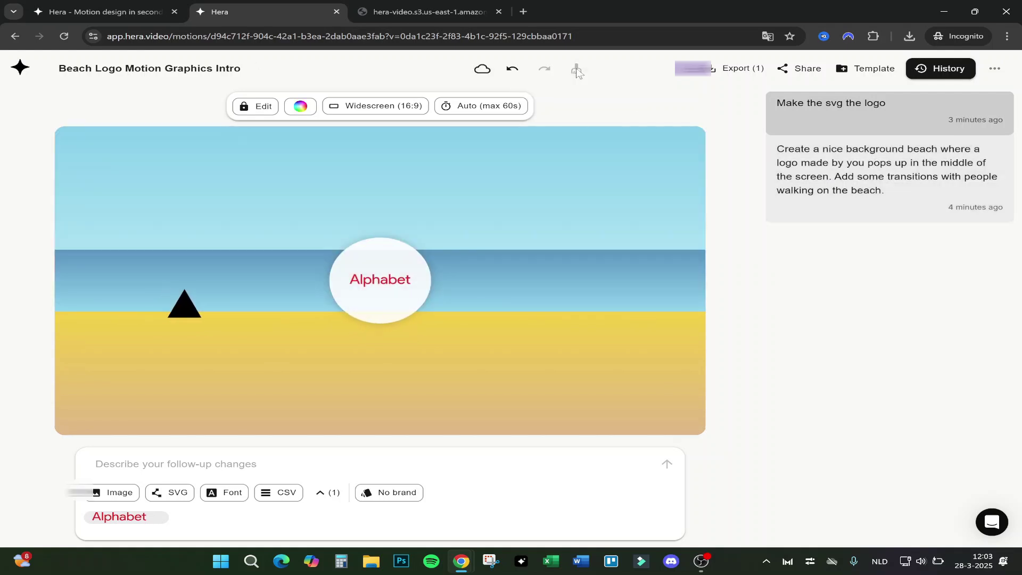
{"action": "left_click", "coordinate": [300, 106]}
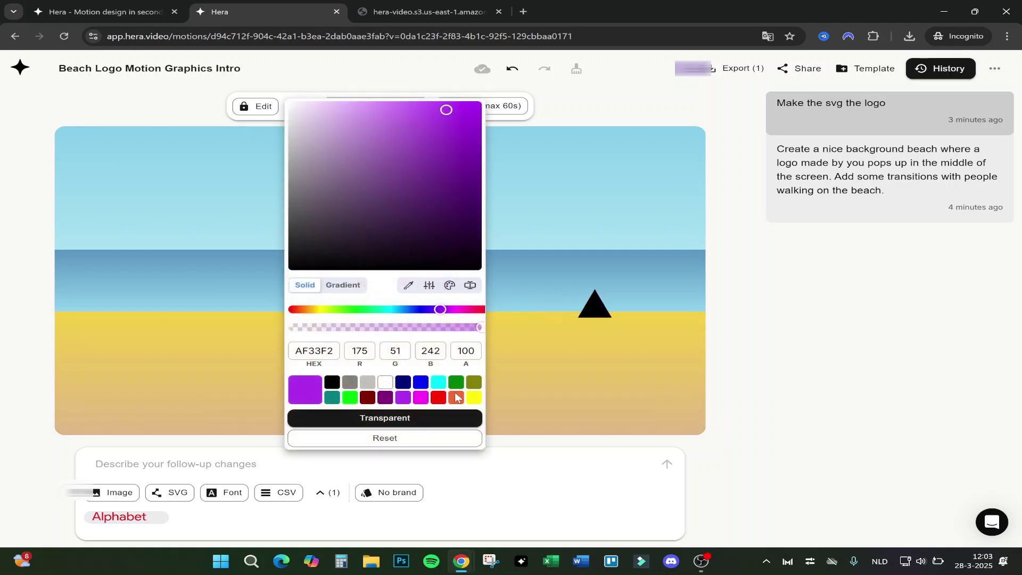
{"action": "left_click", "coordinate": [456, 399]}
{"action": "left_click", "coordinate": [576, 68]}
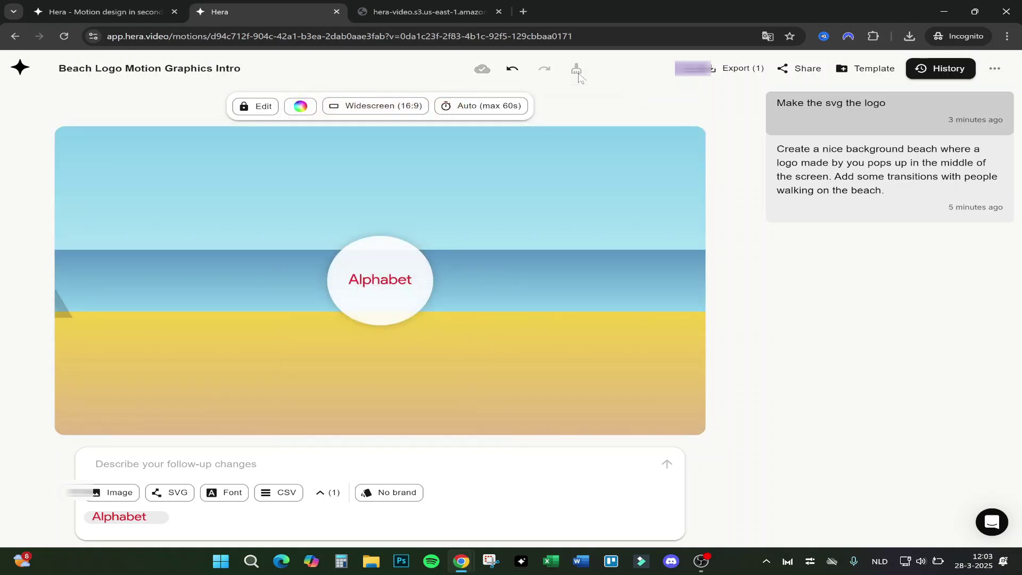
Examine the available interface languages in Hera's general settings
{"action": "mouse_move", "coordinate": [16, 213]}
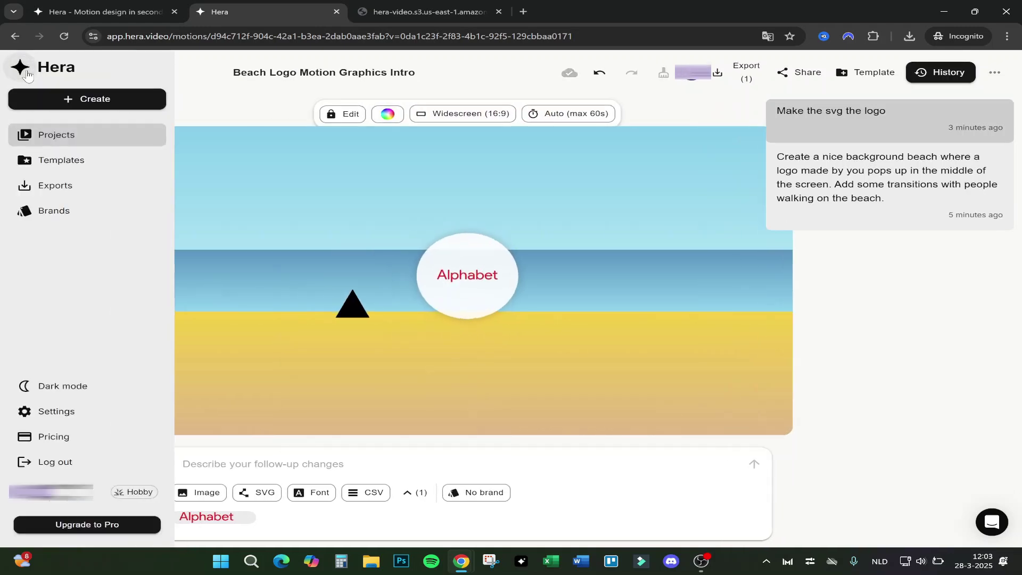
{"action": "left_click", "coordinate": [57, 416]}
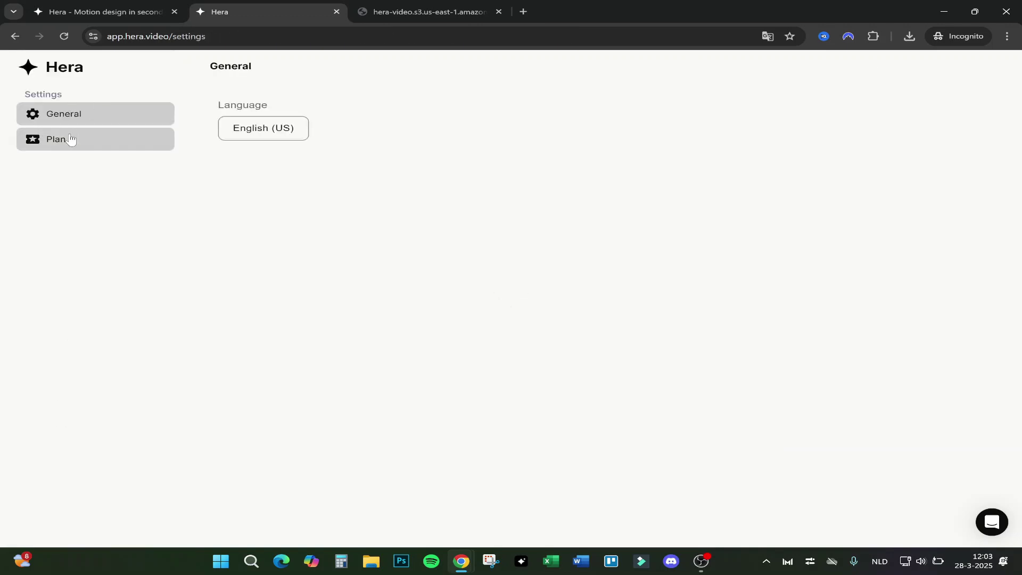
{"action": "left_click", "coordinate": [291, 130]}
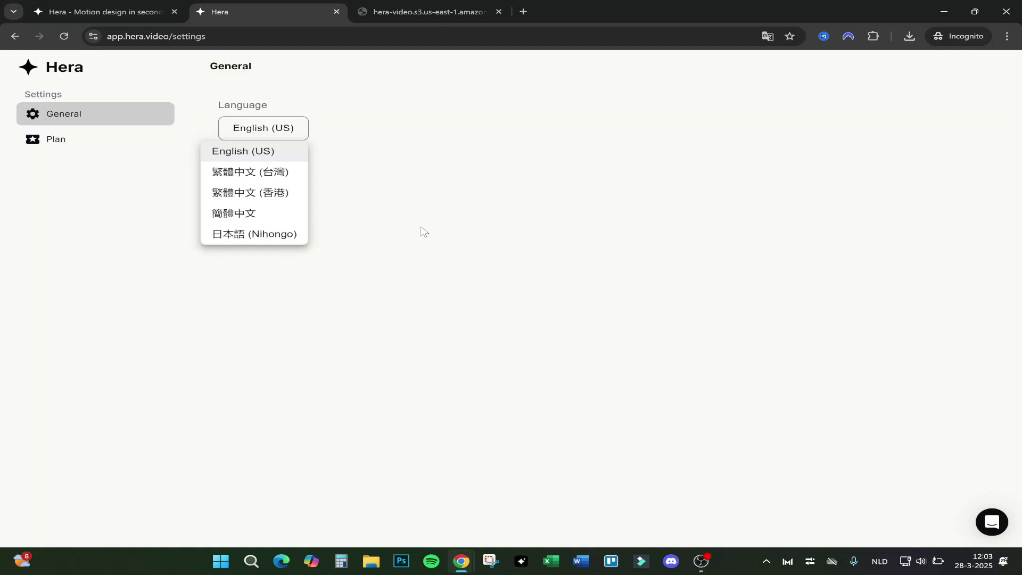
{"action": "left_click", "coordinate": [139, 117]}
Examine the plan settings, opening the upgrade from Hobby to Pro and dismissing it without checking out
{"action": "left_click", "coordinate": [70, 139]}
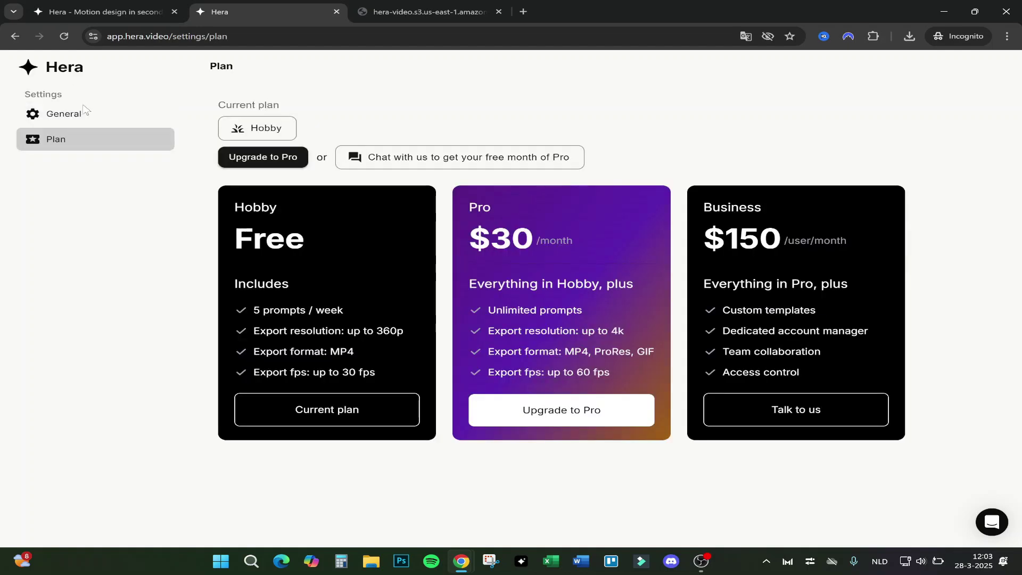
{"action": "left_click", "coordinate": [237, 130]}
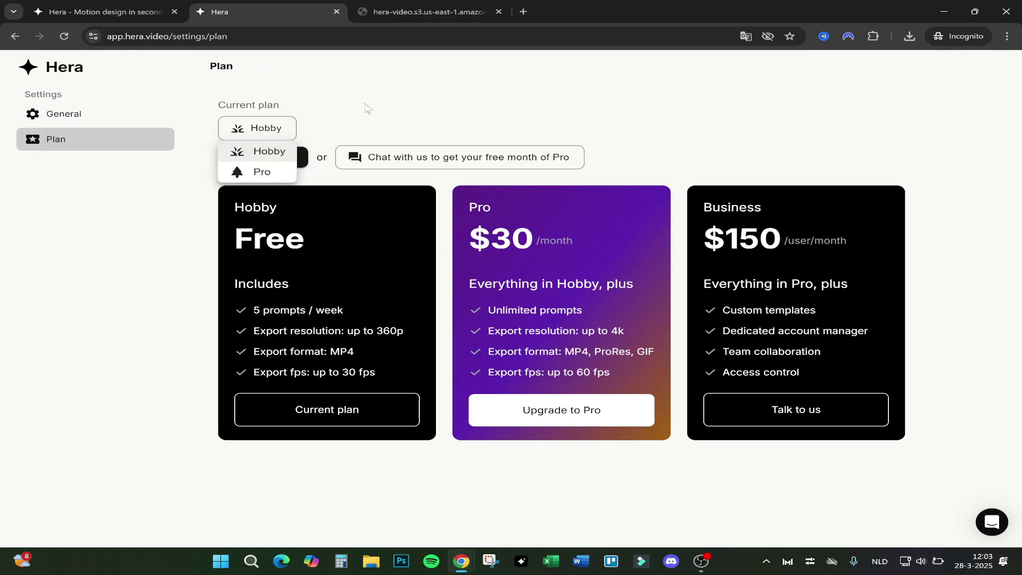
{"action": "left_click", "coordinate": [295, 126]}
{"action": "left_click", "coordinate": [248, 138]}
{"action": "left_click", "coordinate": [252, 171]}
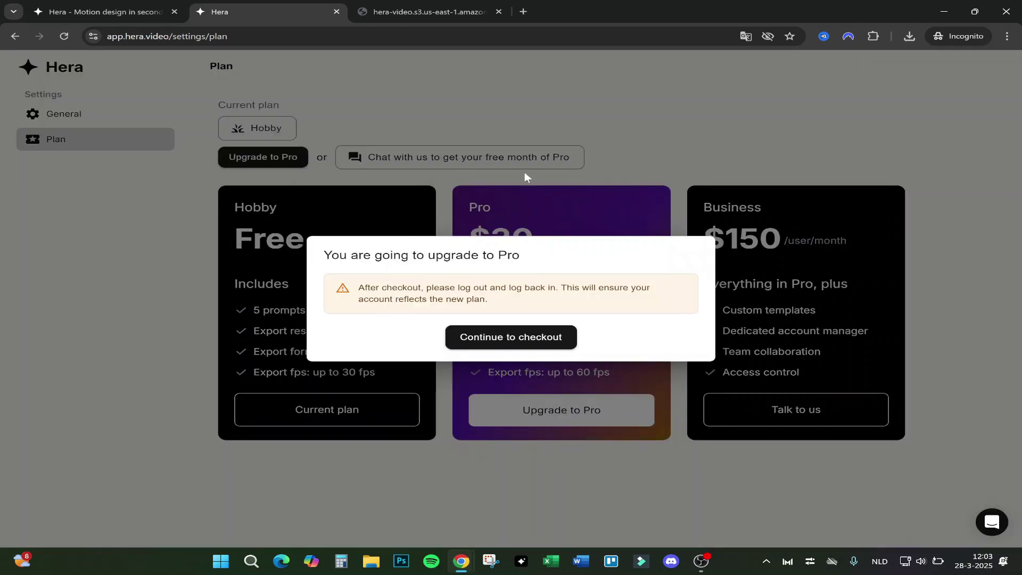
{"action": "left_click", "coordinate": [505, 120]}
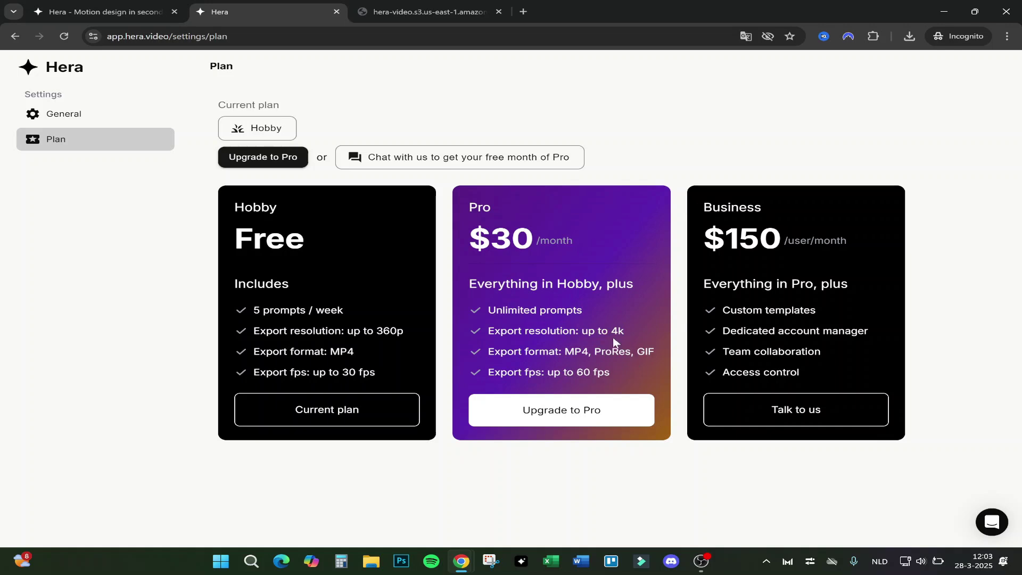
Examine the prices and included features of the Business and Pro plans
{"action": "left_click_drag", "start_coordinate": [695, 280], "coordinate": [854, 284]}
{"action": "left_click_drag", "start_coordinate": [709, 223], "coordinate": [769, 237]}
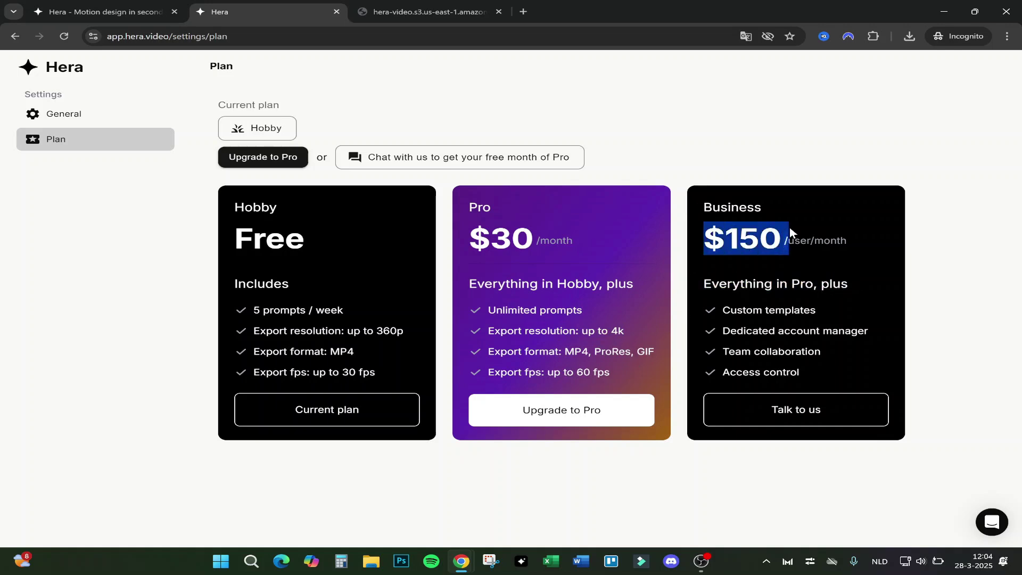
{"action": "left_click", "coordinate": [770, 239]}
{"action": "left_click_drag", "start_coordinate": [756, 326], "coordinate": [877, 333]}
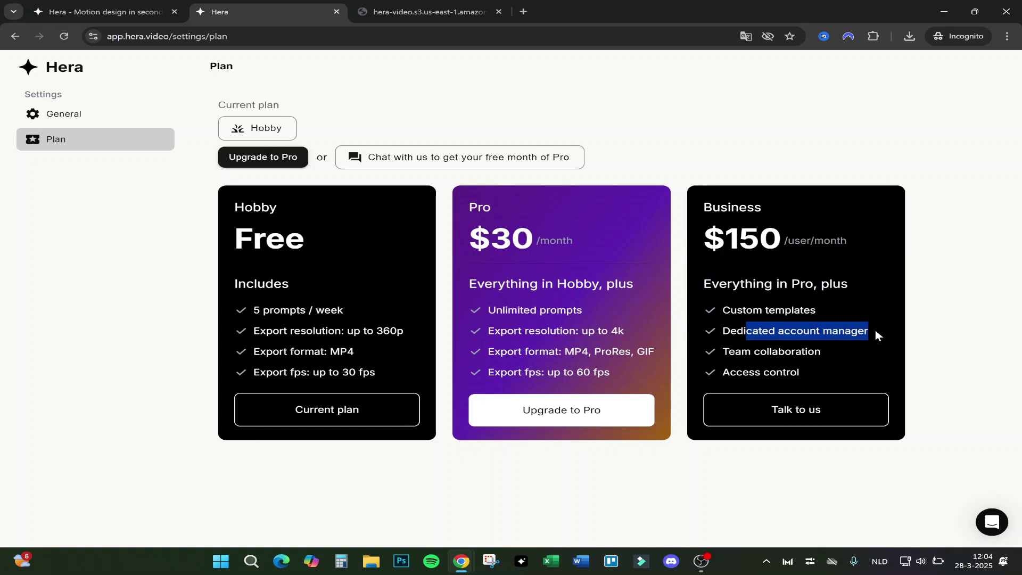
{"action": "left_click", "coordinate": [754, 348]}
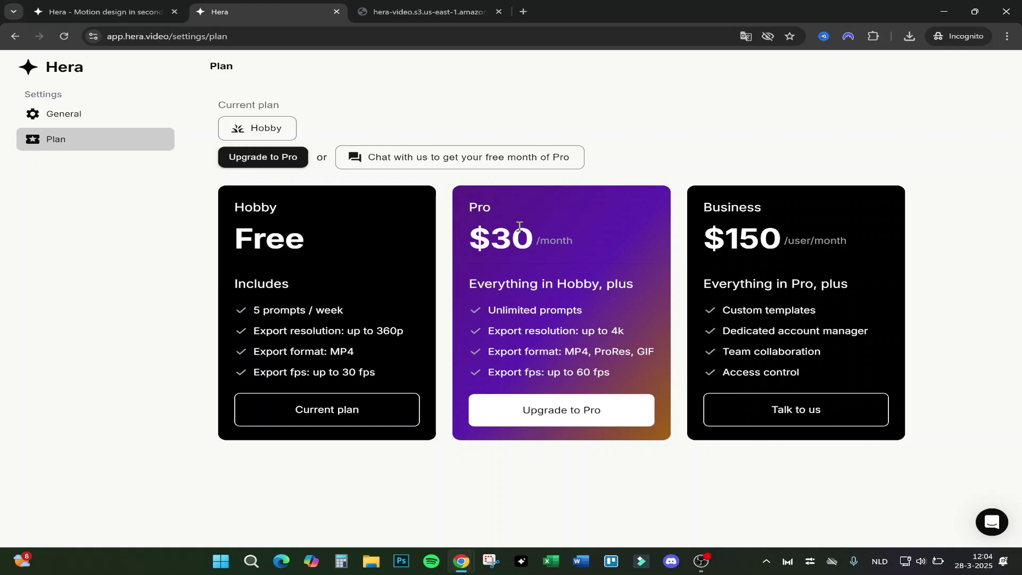
{"action": "mouse_move", "coordinate": [498, 214]}
{"action": "left_mouse_down"}
{"action": "mouse_move", "coordinate": [406, 214]}
{"action": "mouse_move", "coordinate": [501, 205]}
{"action": "left_mouse_up"}
Leave the settings for a blank motion and look through the Hera homepage's template showcase and creator testimonials
{"action": "left_click", "coordinate": [18, 63]}
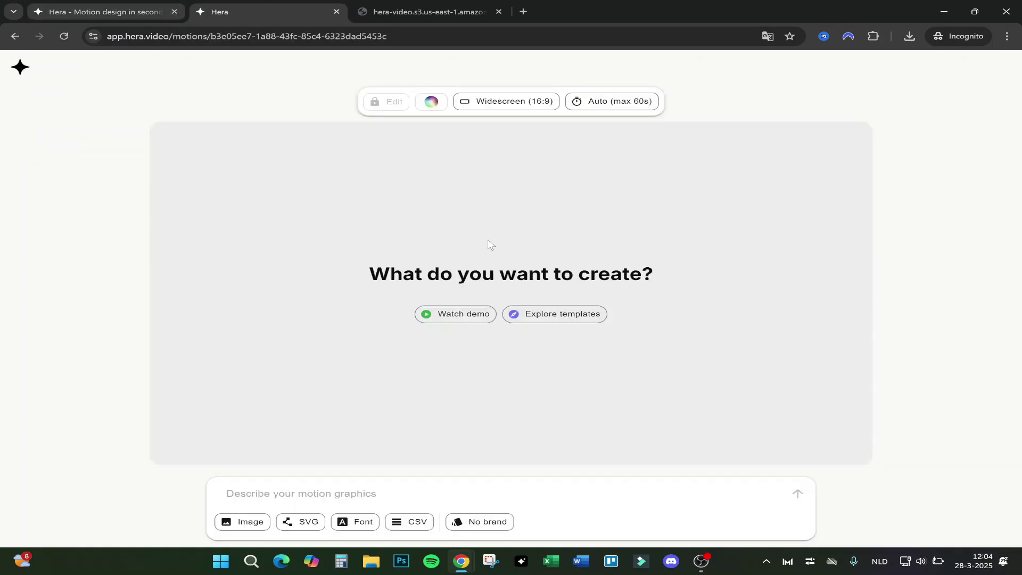
{"action": "left_click", "coordinate": [106, 11]}
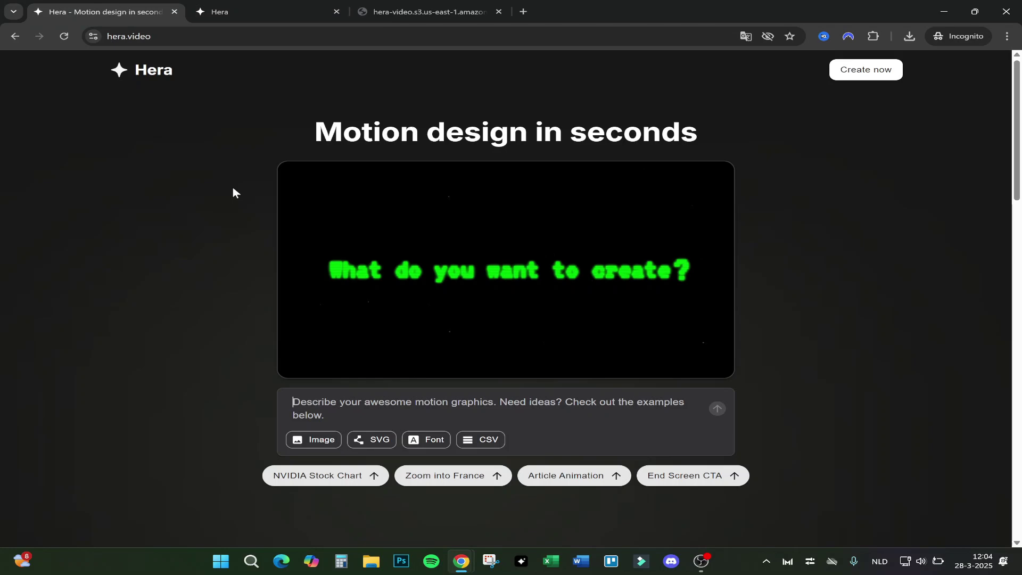
{"action": "scroll", "coordinate": [180, 259], "scroll_direction": "down", "scroll_amount": 20}
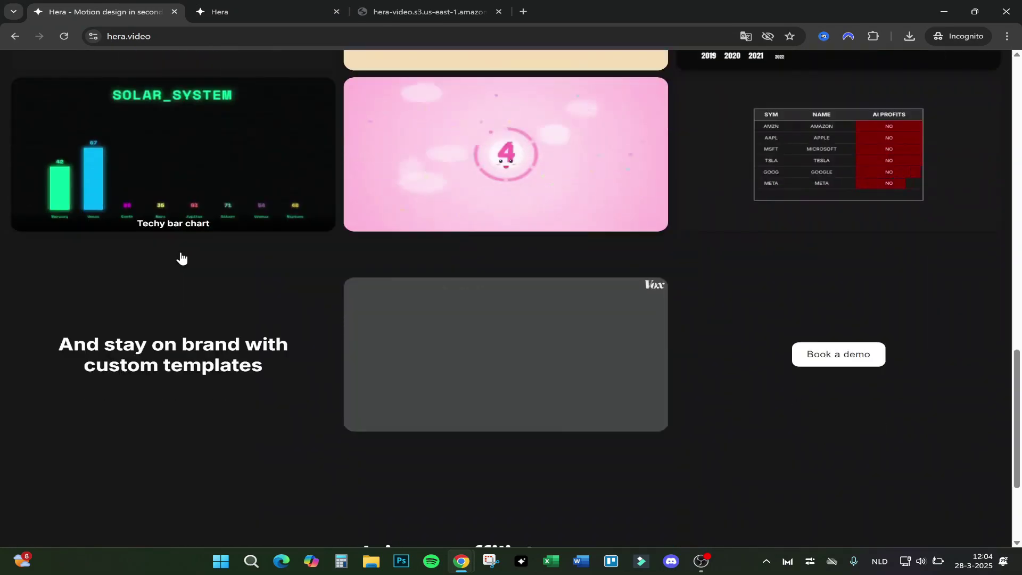
{"action": "scroll", "coordinate": [319, 291], "scroll_direction": "down", "scroll_amount": 3}
{"action": "scroll", "coordinate": [312, 287], "scroll_direction": "up", "scroll_amount": 10}
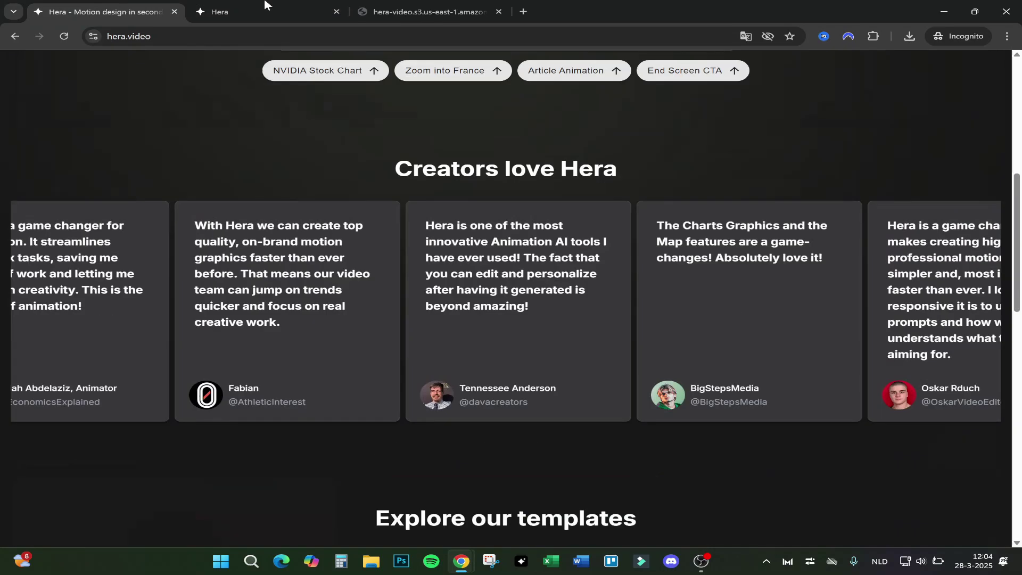
Browse the public template gallery in the Hera app, including its third page
{"action": "left_click", "coordinate": [265, 7]}
{"action": "left_click", "coordinate": [20, 70]}
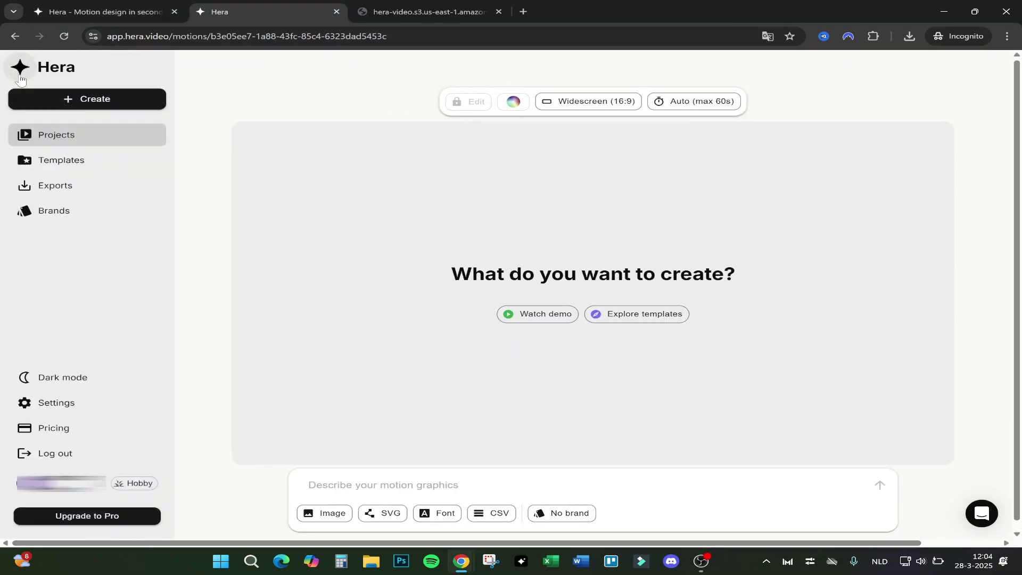
{"action": "left_click", "coordinate": [51, 161]}
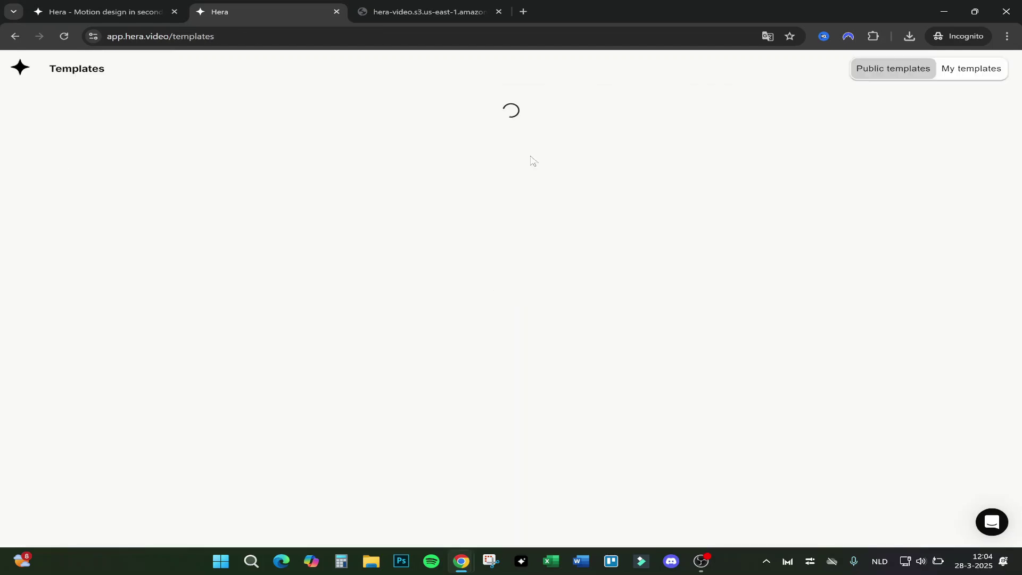
{"action": "scroll", "coordinate": [570, 221], "scroll_direction": "down", "scroll_amount": 4}
{"action": "scroll", "coordinate": [597, 219], "scroll_direction": "up", "scroll_amount": 1}
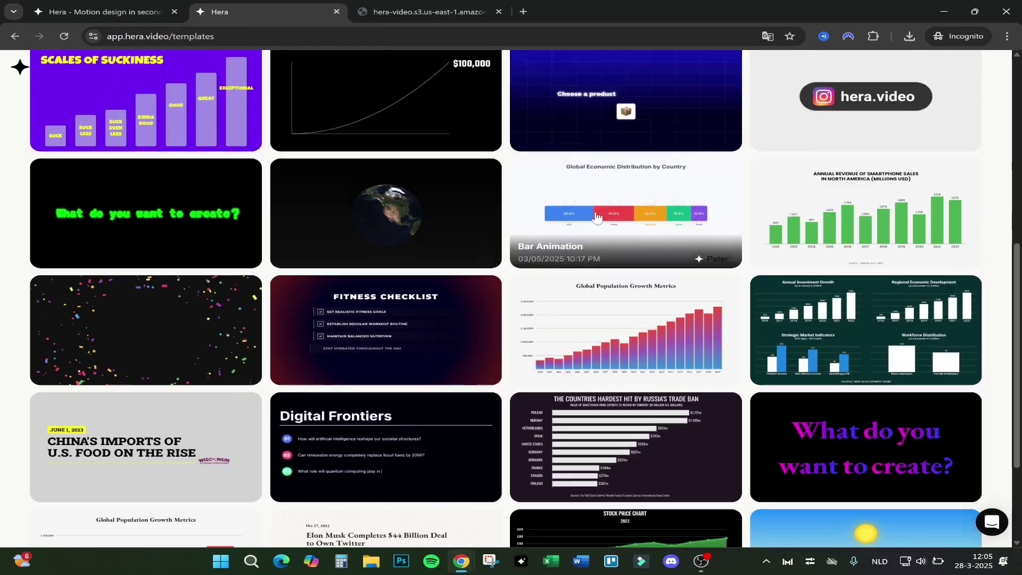
{"action": "scroll", "coordinate": [597, 218], "scroll_direction": "up", "scroll_amount": 3}
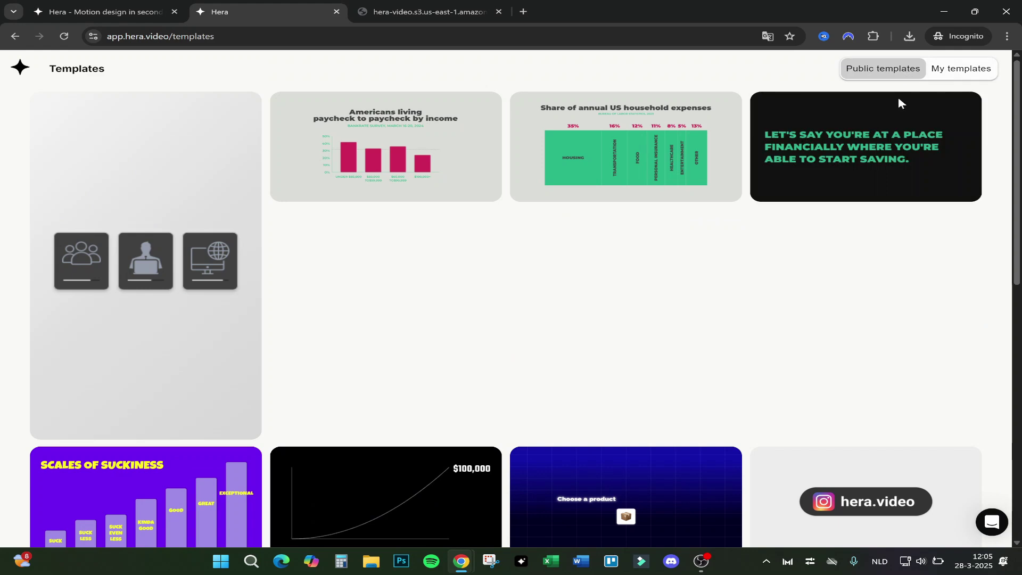
{"action": "scroll", "coordinate": [588, 297], "scroll_direction": "down", "scroll_amount": 15}
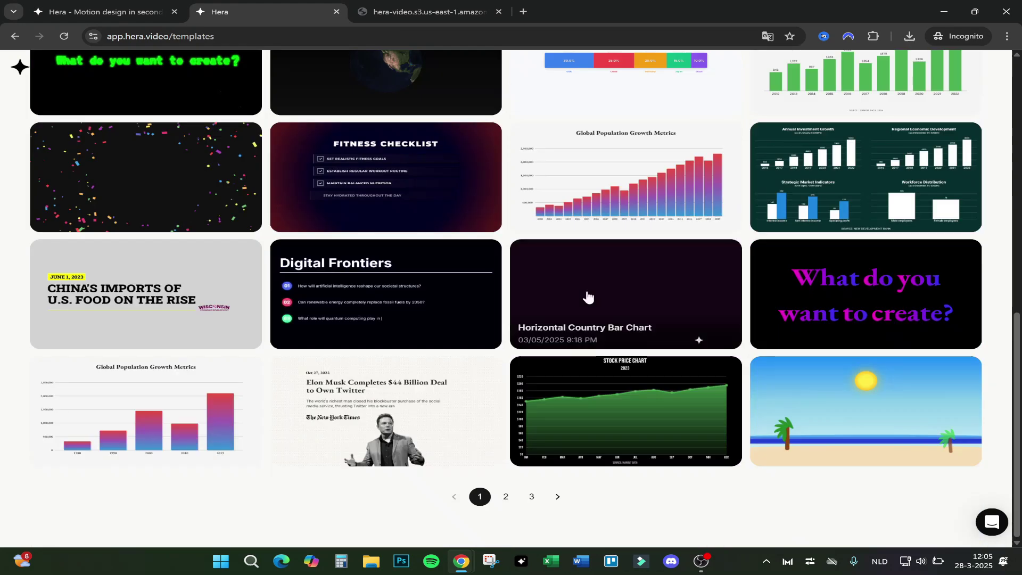
{"action": "left_click", "coordinate": [537, 502]}
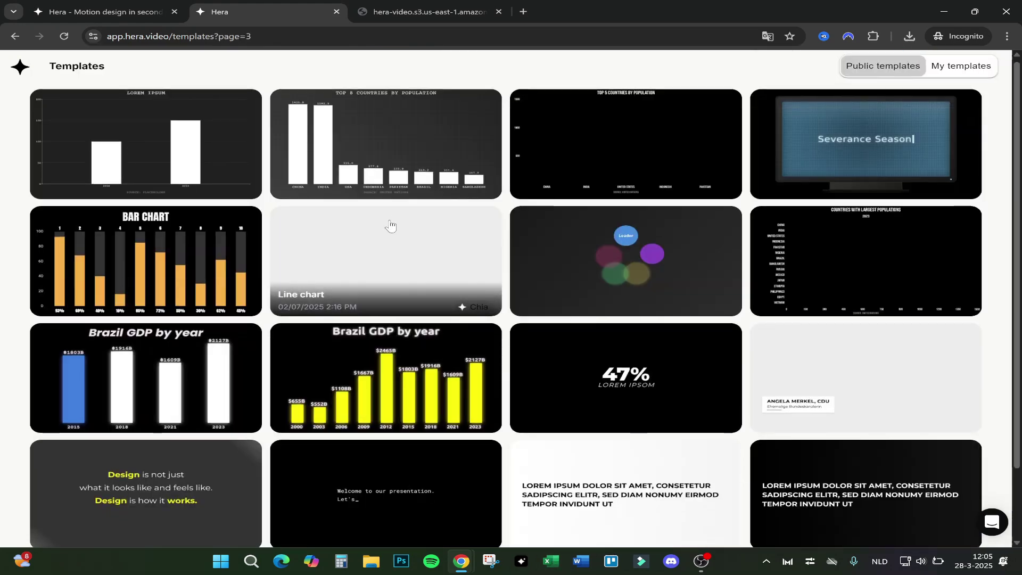
Return to the start of the Hera homepage
{"action": "left_click", "coordinate": [183, 11]}
{"action": "scroll", "coordinate": [213, 139], "scroll_direction": "up", "scroll_amount": 5}
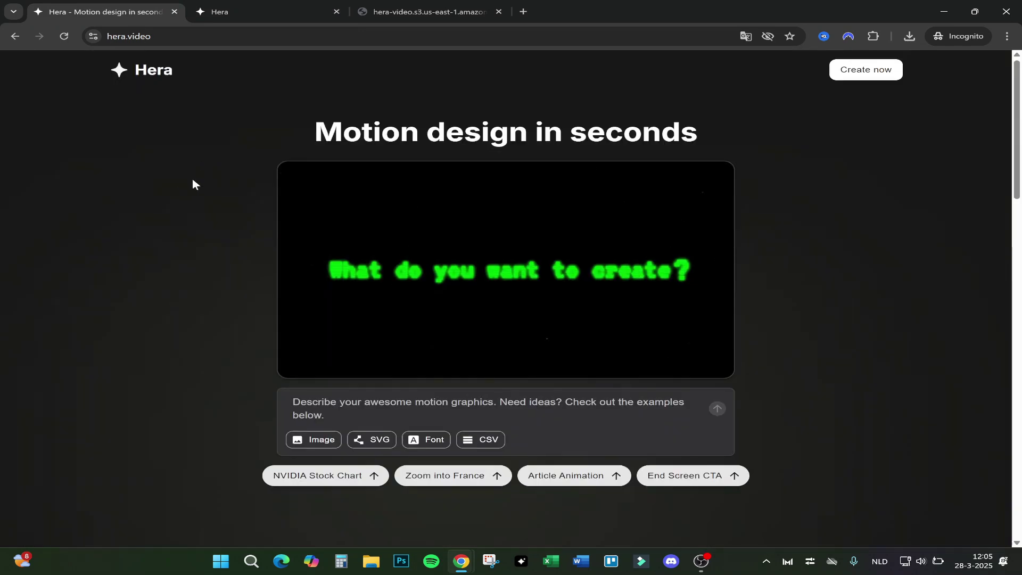